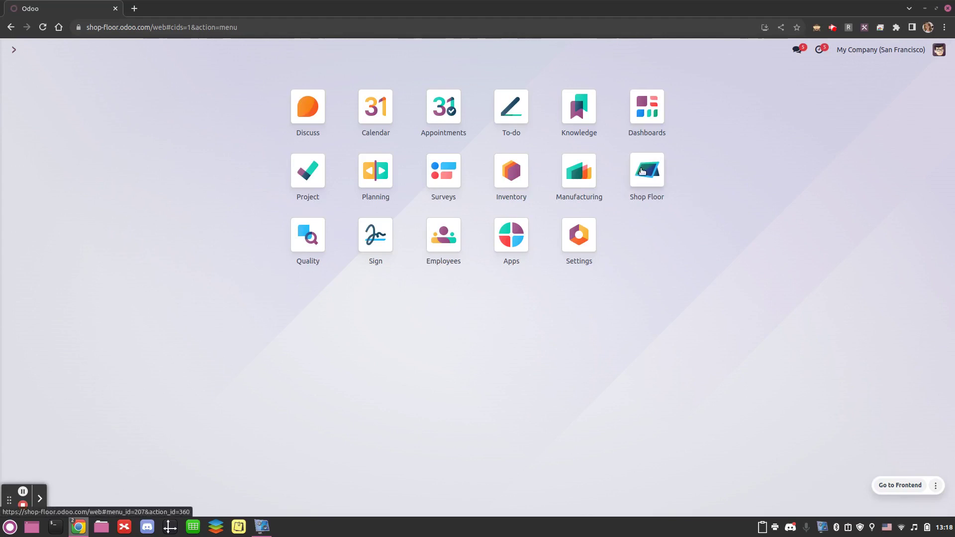
Open Shop Floor to list order WH/MO/00003 for the Table Top
left_click(659, 181)
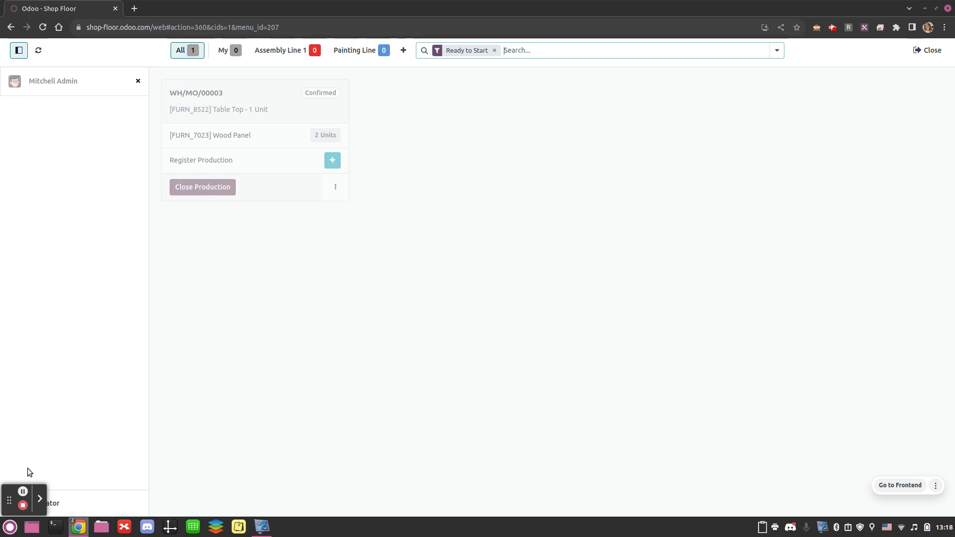
left_click_drag(12, 488, 12, 459)
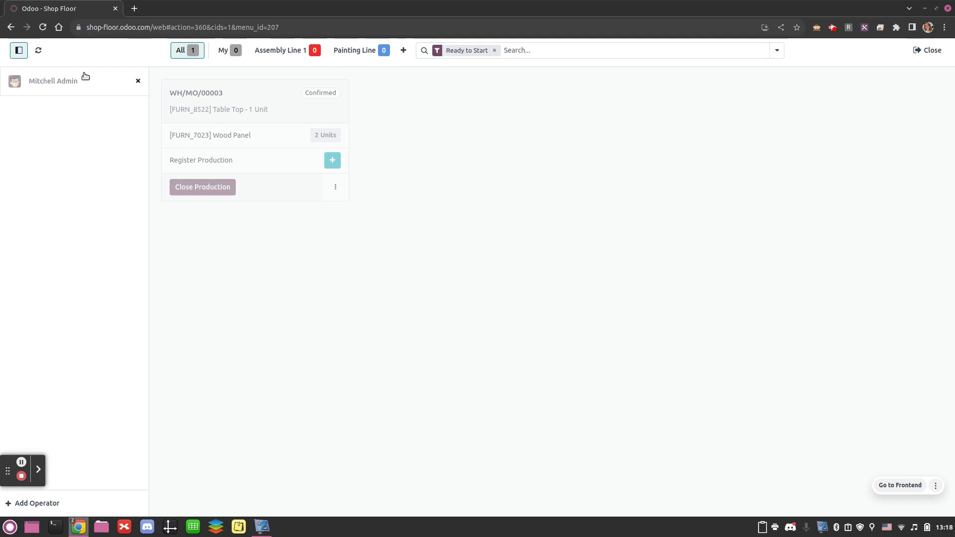
Browse the list of employees to add as operator, then close it without adding anyone
left_click(73, 512)
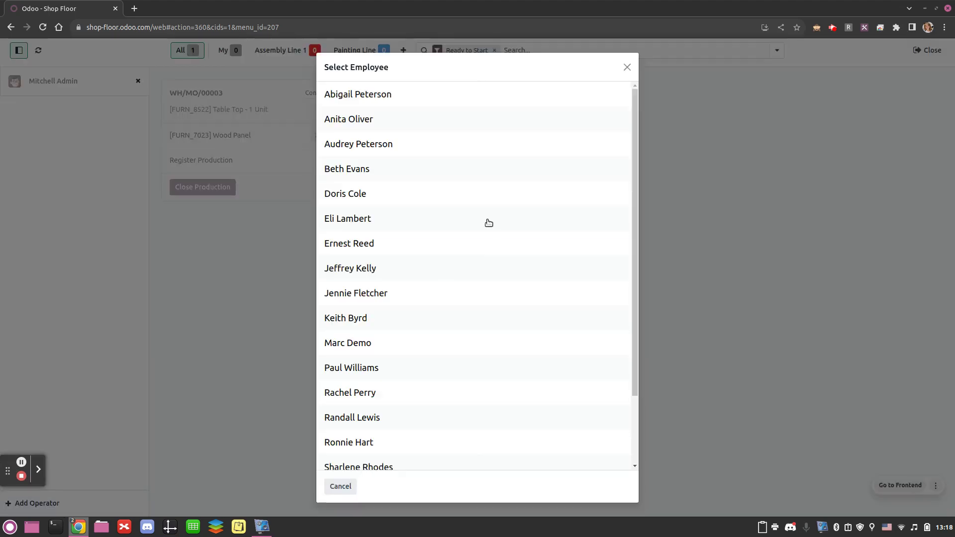
scroll(490, 363, "down", 3)
scroll(486, 366, "up", 3)
left_click(628, 67)
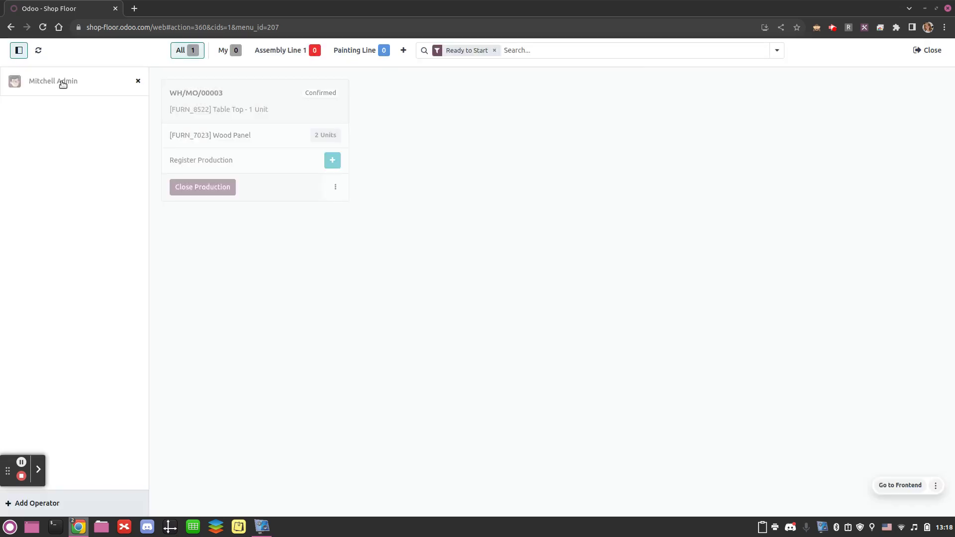
Sign in as the existing operator with their PIN
left_click(60, 83)
left_click(477, 338)
left_click(477, 338)
left_click(477, 338)
left_click(477, 338)
left_click(341, 378)
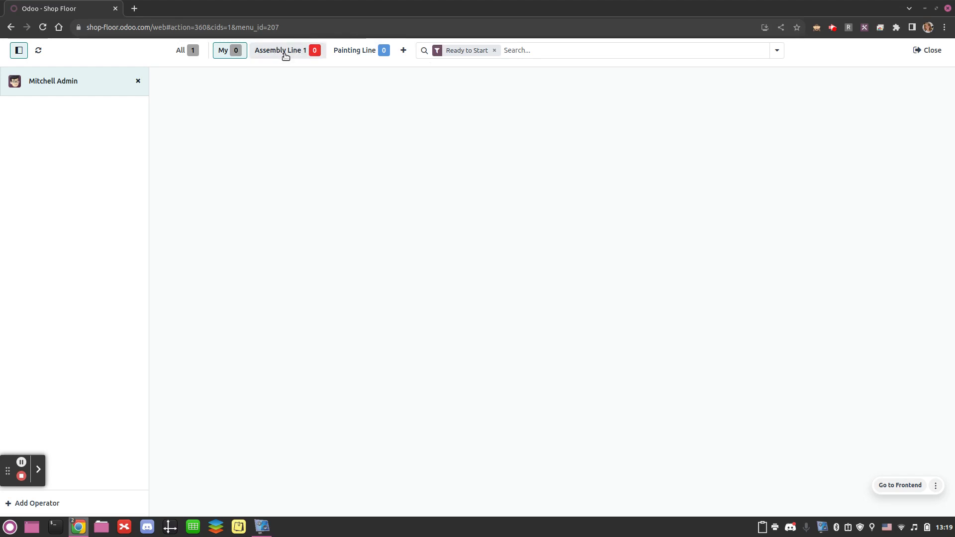
Add Drill Station 1 and Assembly Line 2 to the shop floor's work center tabs
left_click(402, 50)
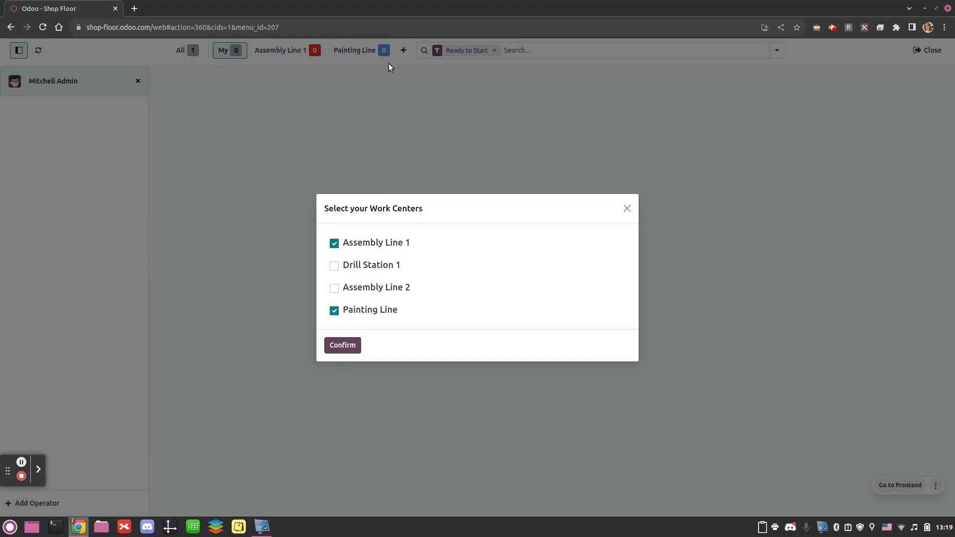
left_click(351, 268)
left_click(352, 287)
left_click(343, 345)
scroll(366, 59, "right", 2)
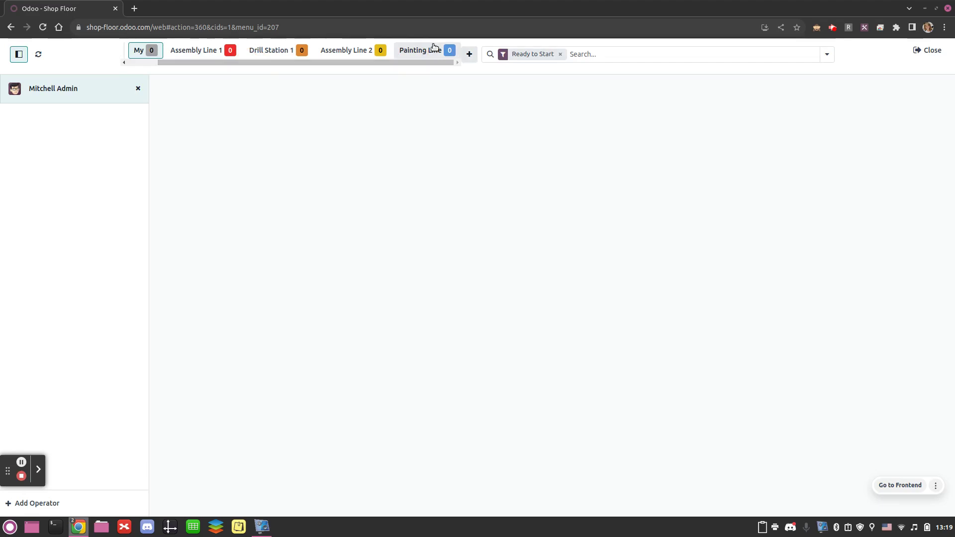
left_click_drag(290, 64, 211, 64)
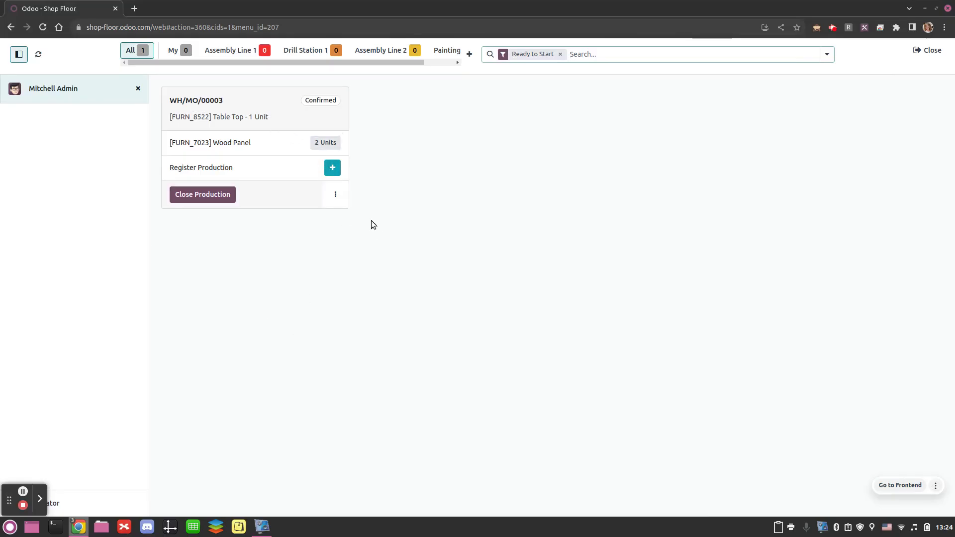
Start a new work order named Paint on order WH/MO/00003
left_click(327, 198)
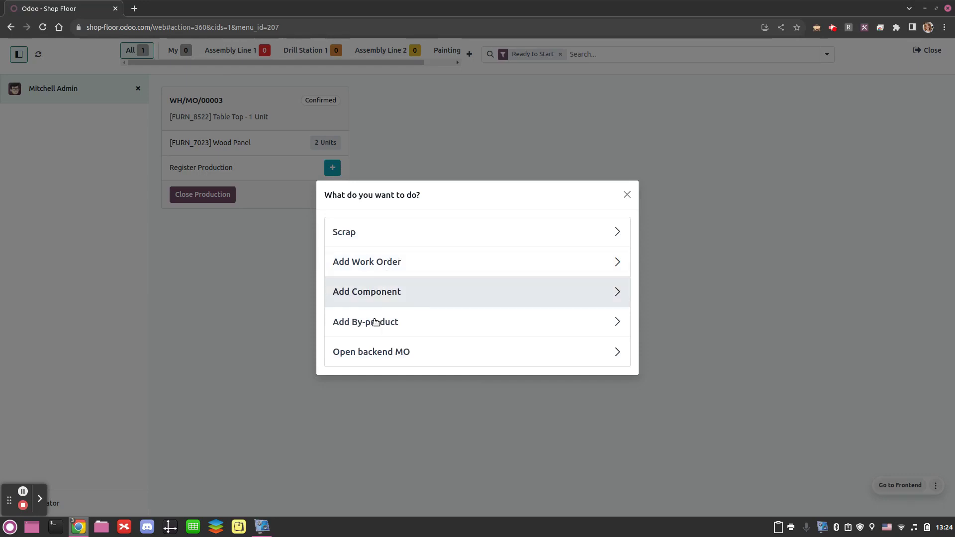
left_click(378, 259)
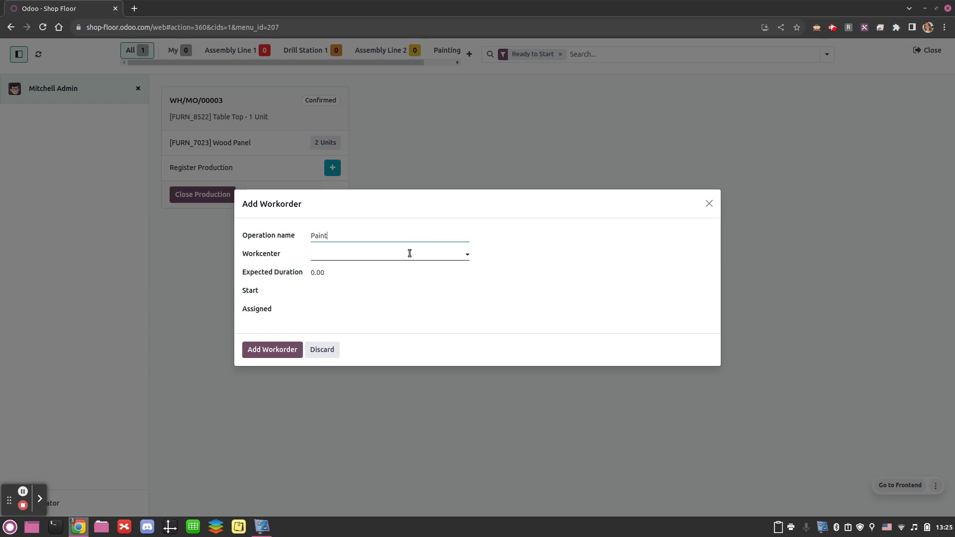
Create the Paint work order on Painting Line, 60 minutes, starting 08/31/2023 13:00
left_click(409, 253)
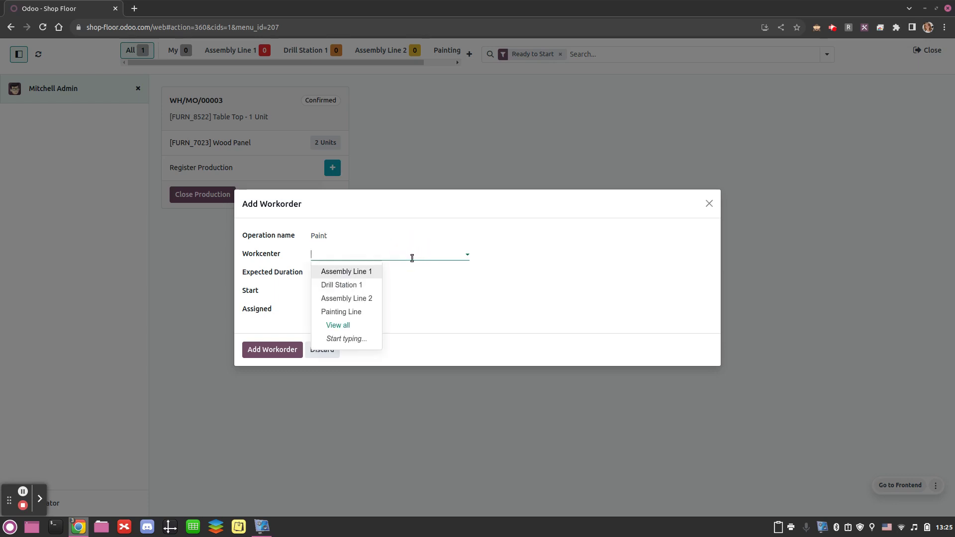
left_click(359, 313)
left_click(324, 271)
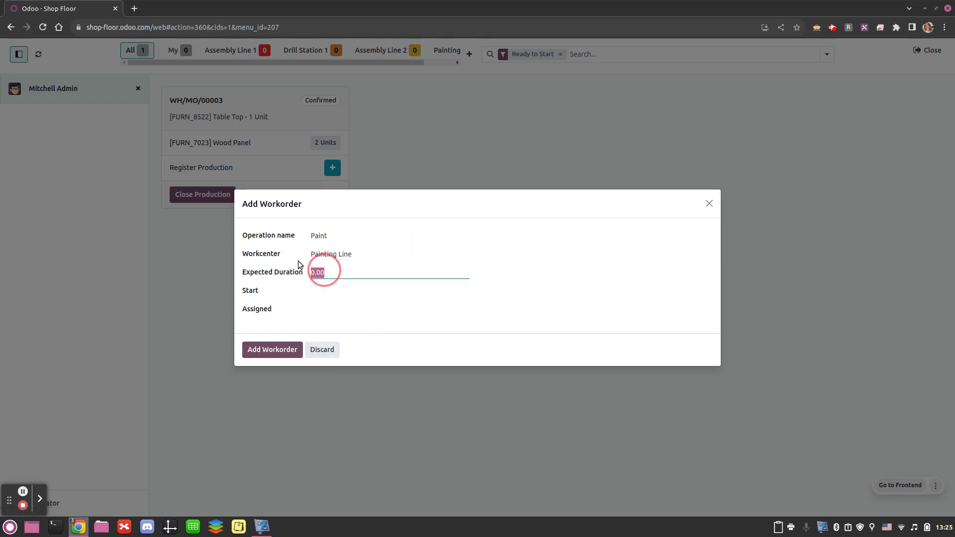
type("60")
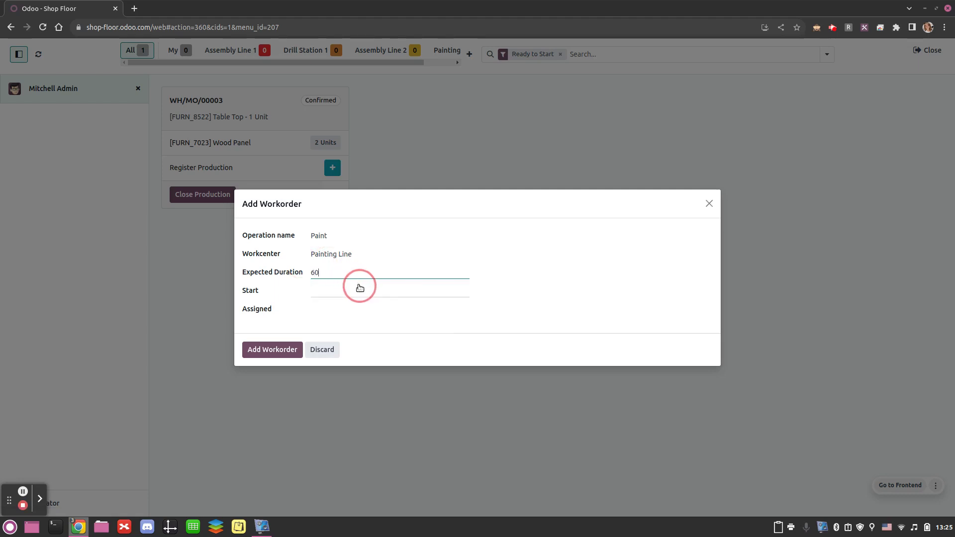
left_click(360, 289)
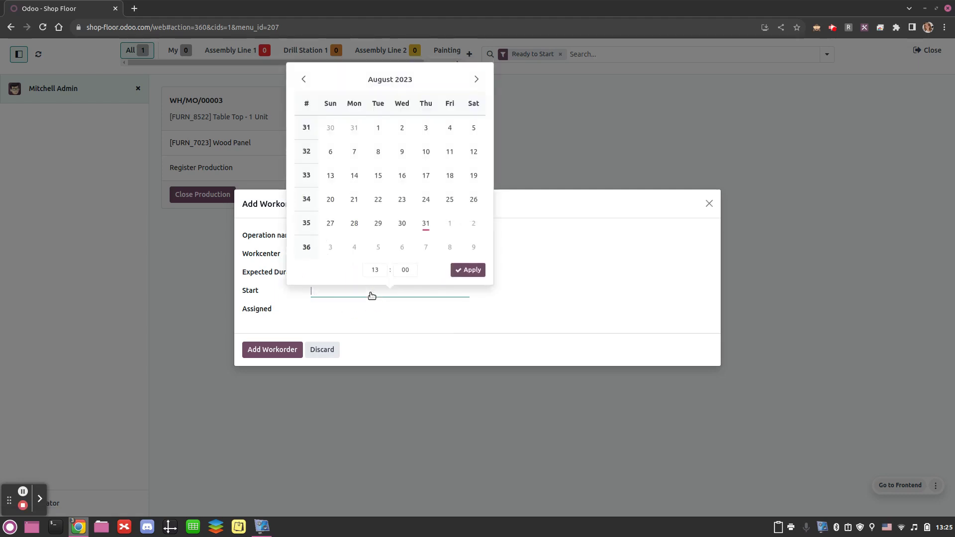
left_click(436, 229)
left_click(327, 328)
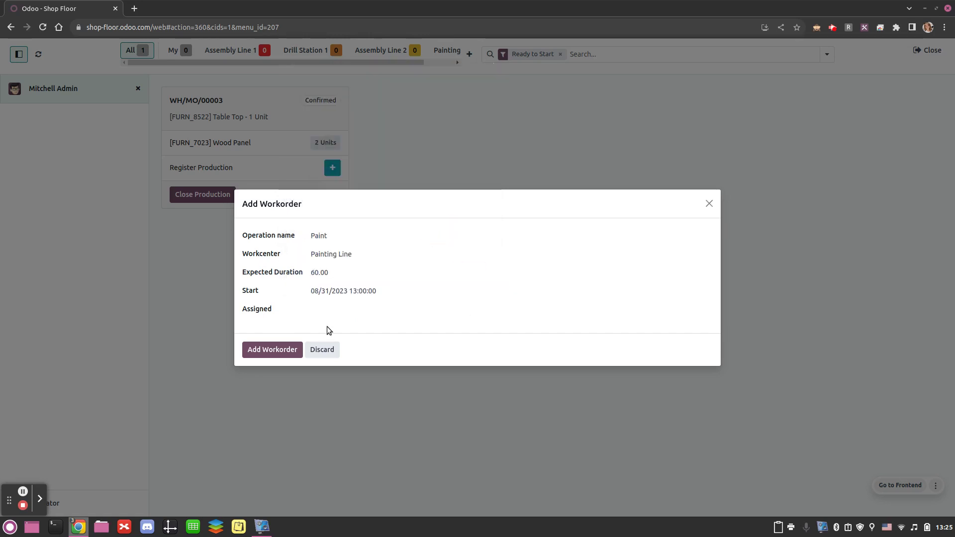
left_click(348, 311)
left_click(348, 311)
left_click(269, 349)
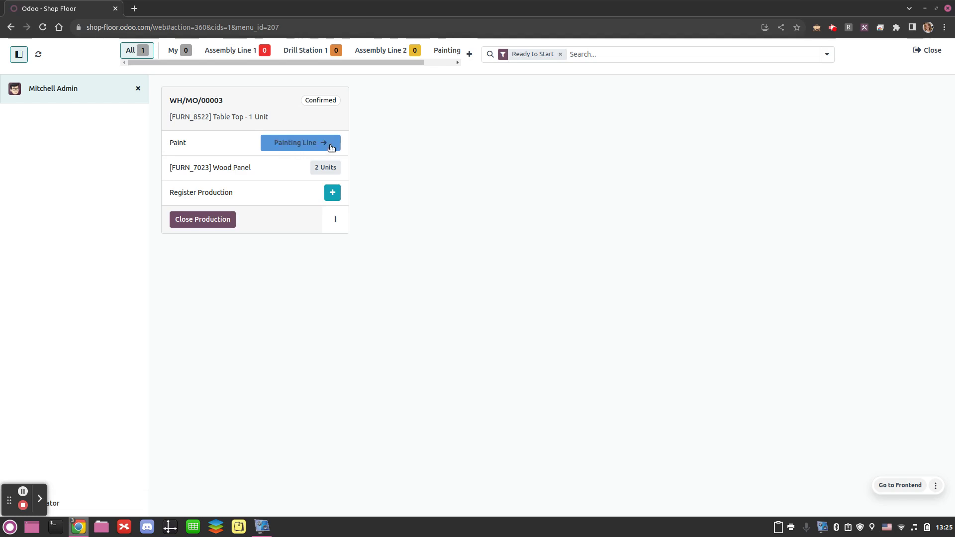
Open the backend form of manufacturing order WH/MO/00003 from its card menu
left_click_drag(157, 61, 345, 63)
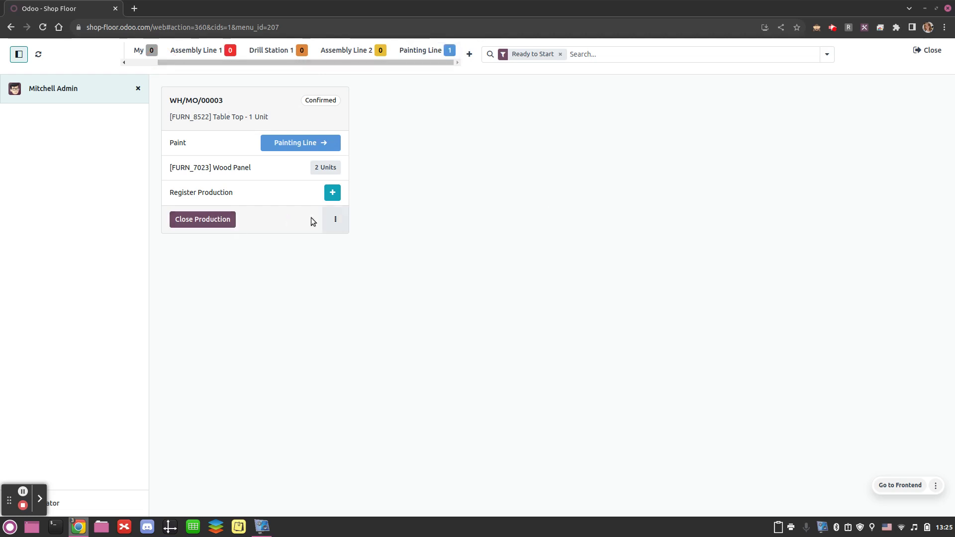
left_click(330, 218)
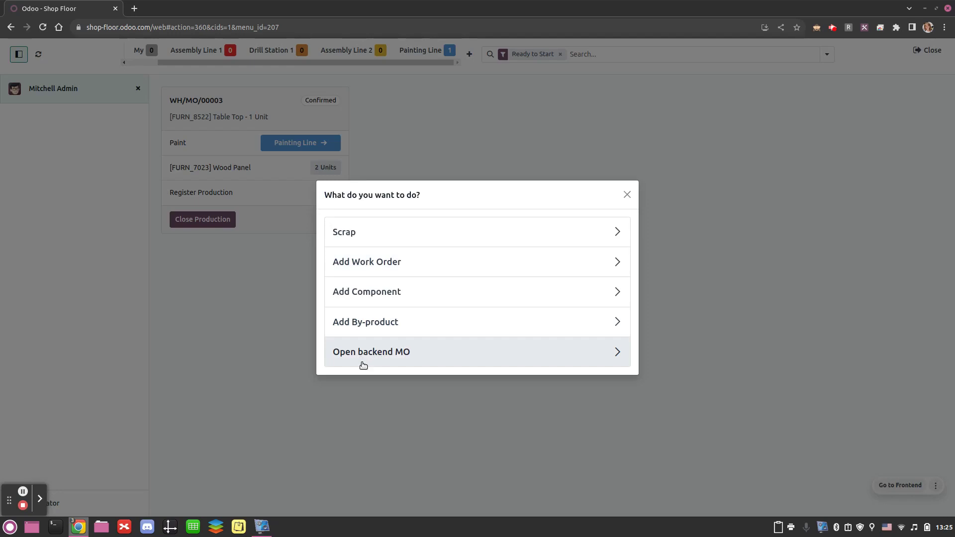
left_click(403, 364)
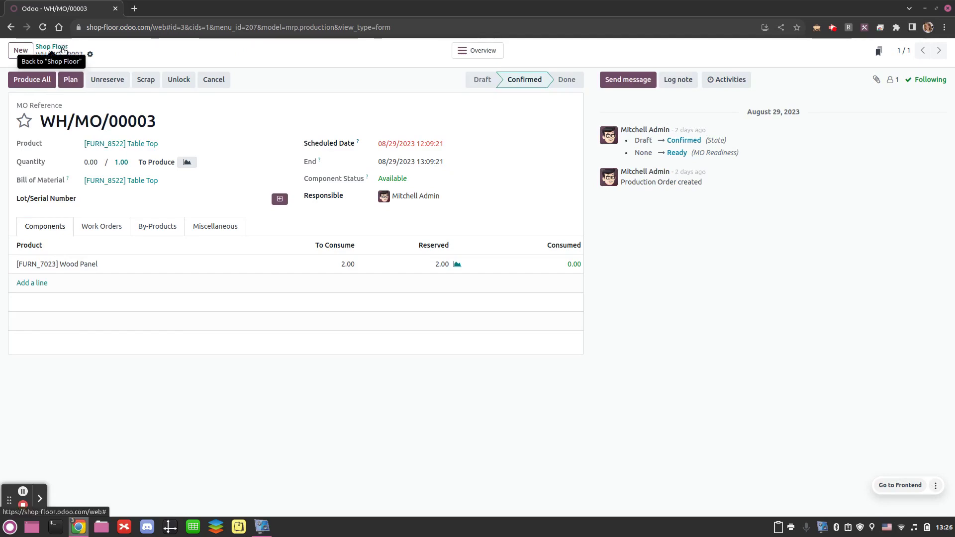
Leave the backend order form via the Shop Floor breadcrumb
left_click(62, 47)
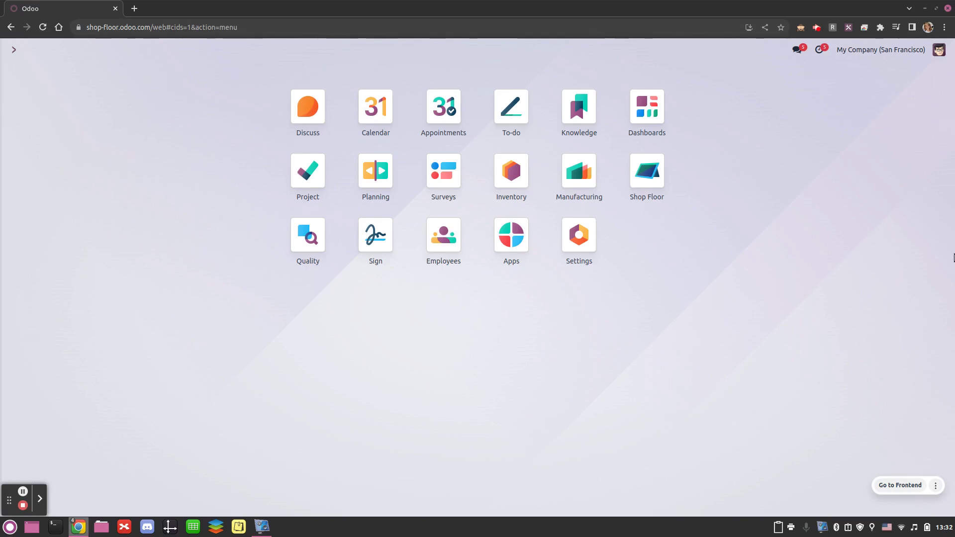
Start a new manufacturing order for product [FURN_9666] Table
left_click(578, 182)
left_click(132, 53)
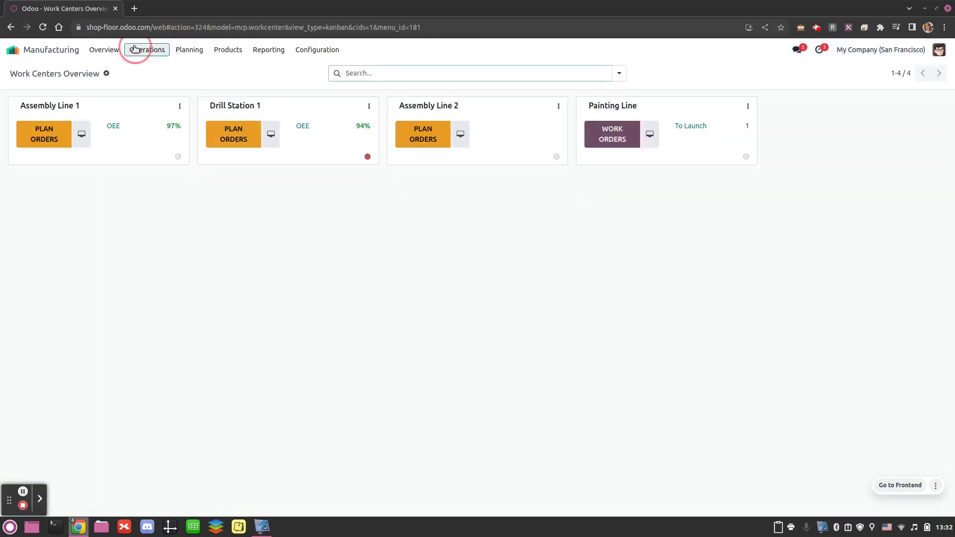
left_click(128, 70)
left_click(18, 74)
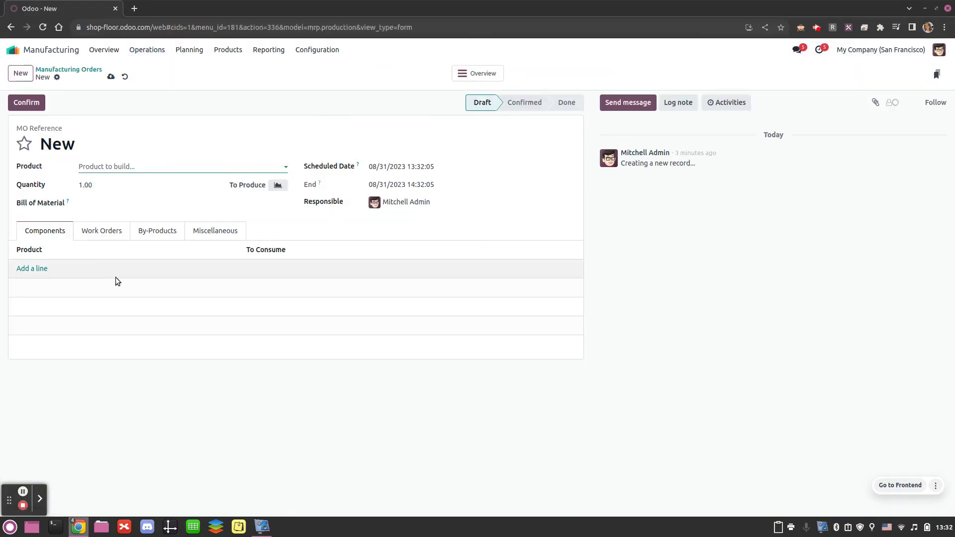
type("table")
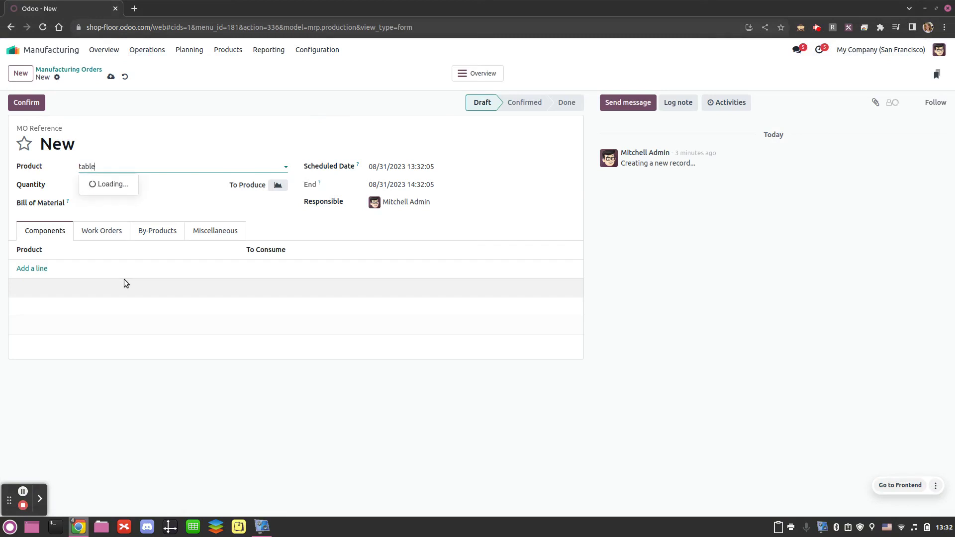
left_click(186, 242)
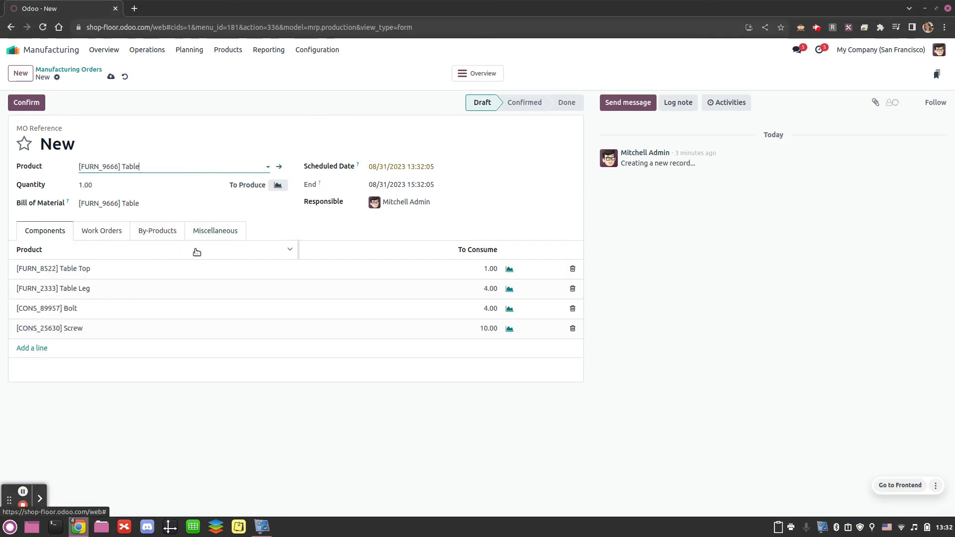
List the quality steps of the Assembly operation in the Table's bill of materials
left_click(280, 204)
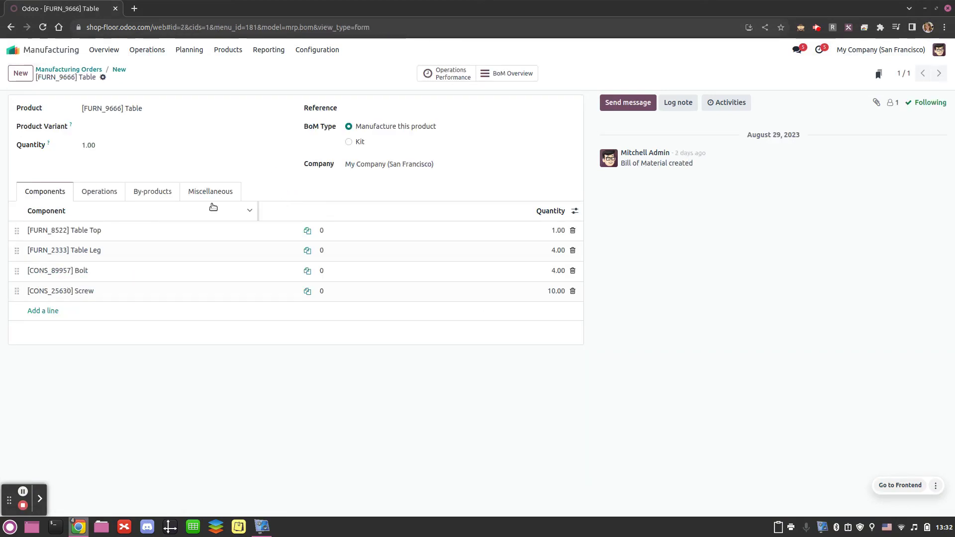
left_click(108, 192)
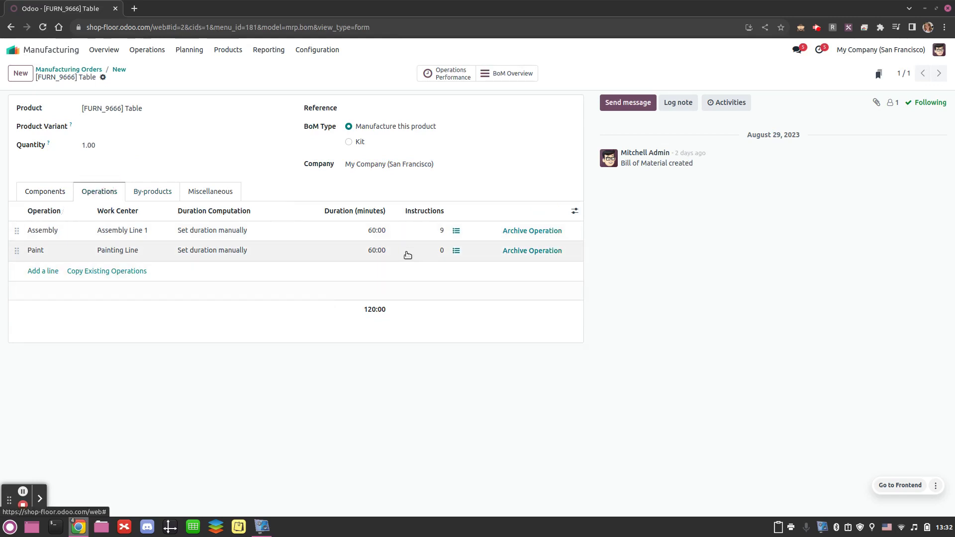
left_click(456, 231)
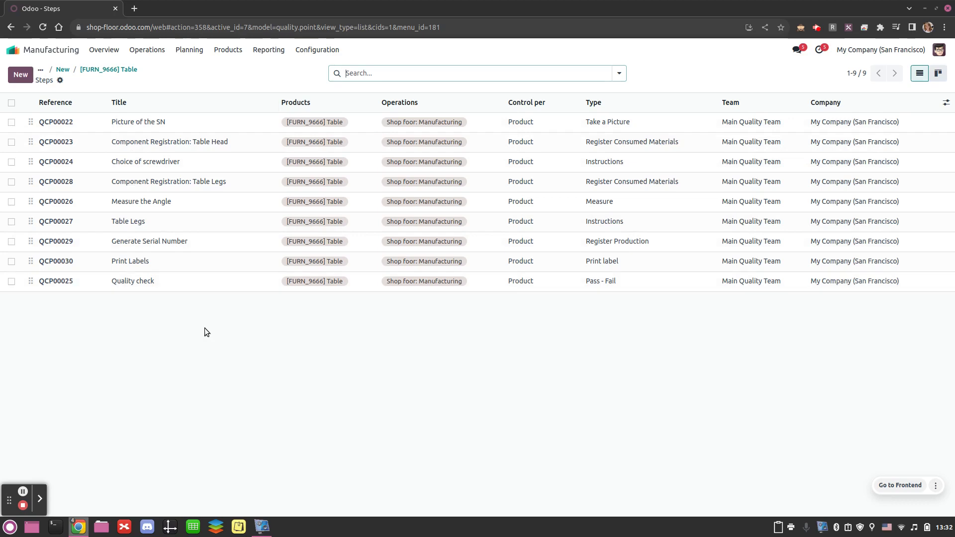
Review the work orders of WH/MO/00010, then go to the home app grid
left_click(62, 70)
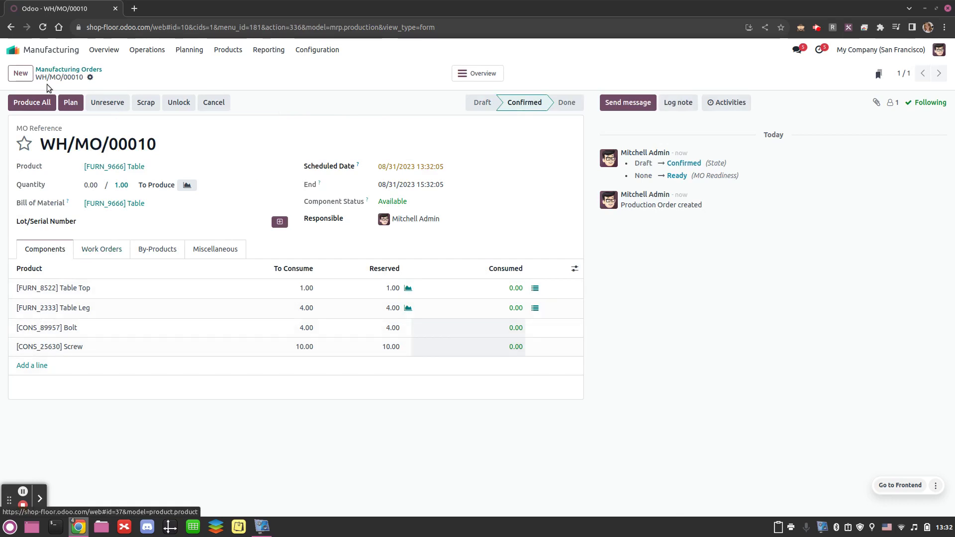
left_click(102, 248)
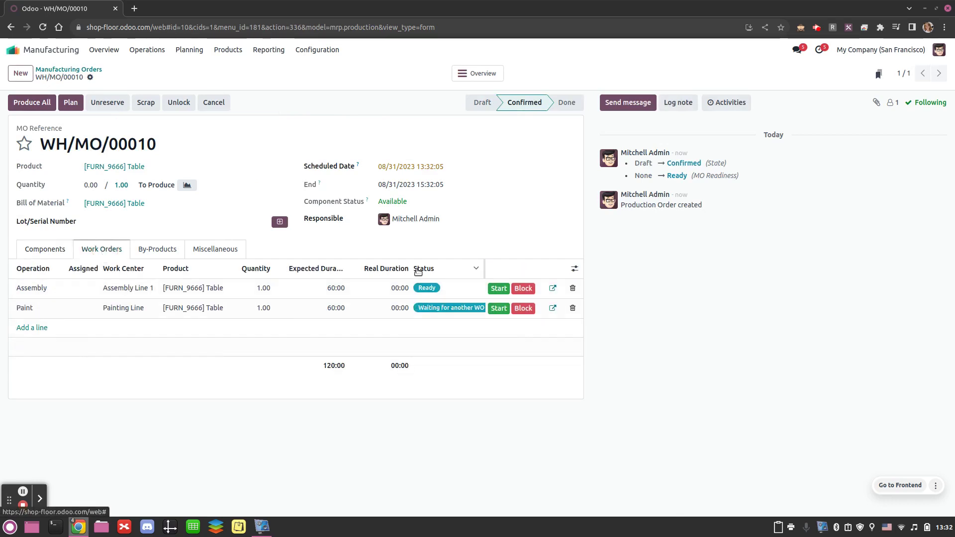
left_click(13, 50)
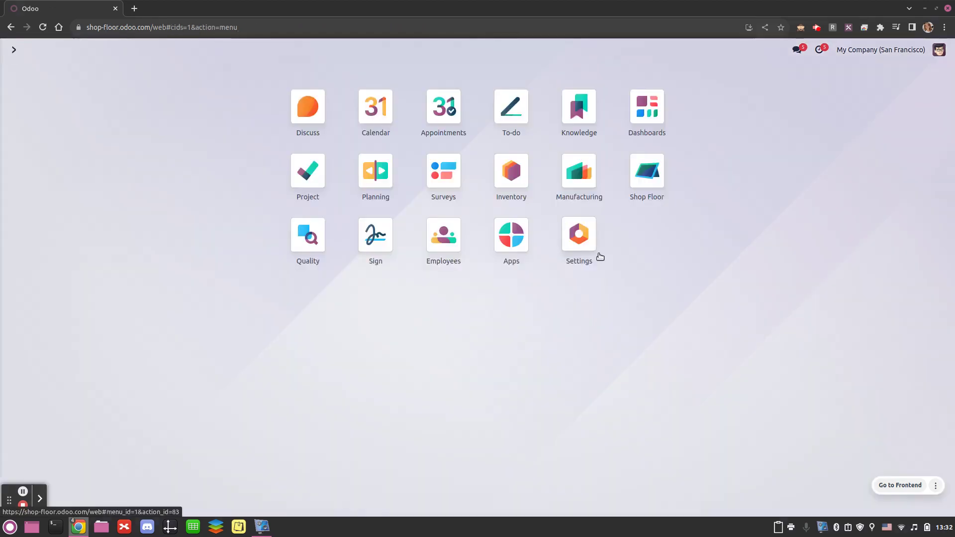
Open WH/MO/00010's Assembly work order on Assembly Line 1 in Shop Floor, then exit
left_click(634, 185)
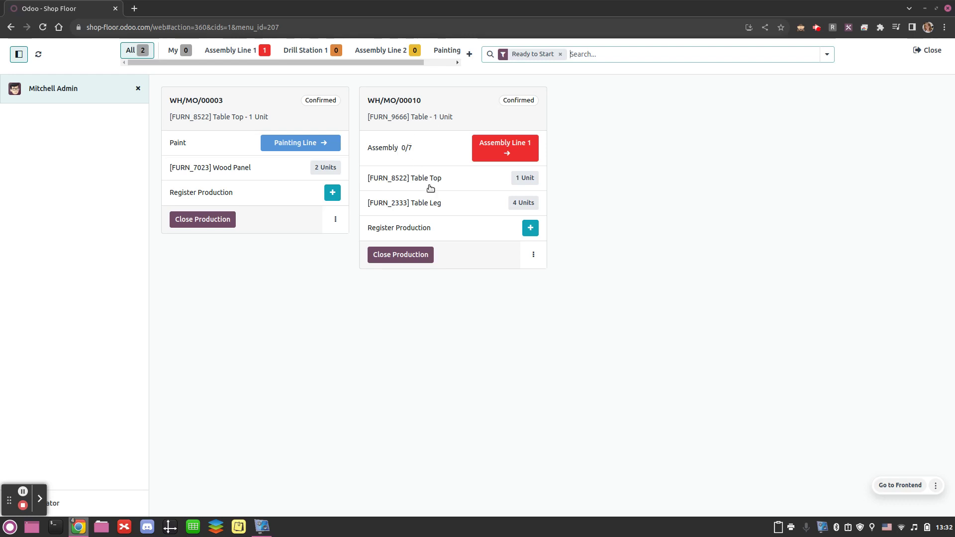
left_click(521, 148)
left_click(521, 150)
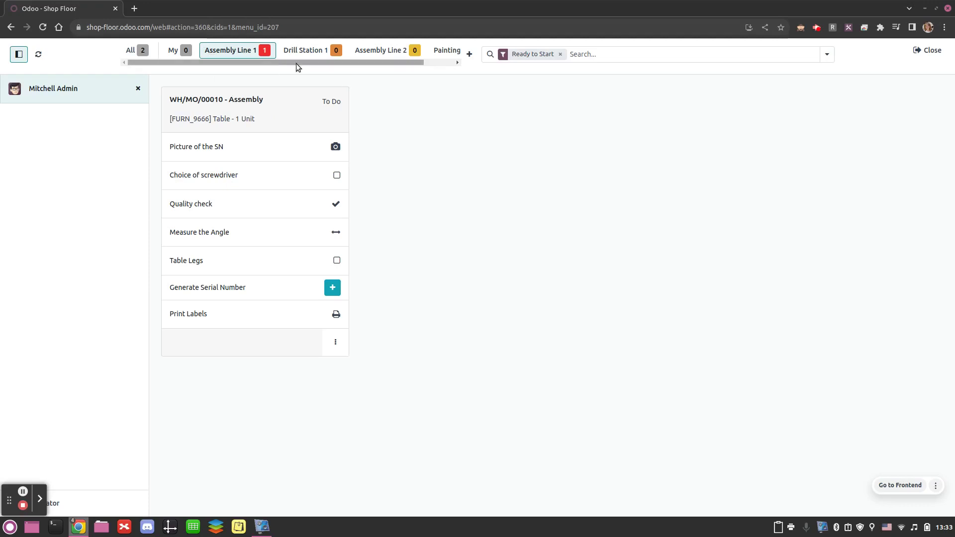
left_click(928, 50)
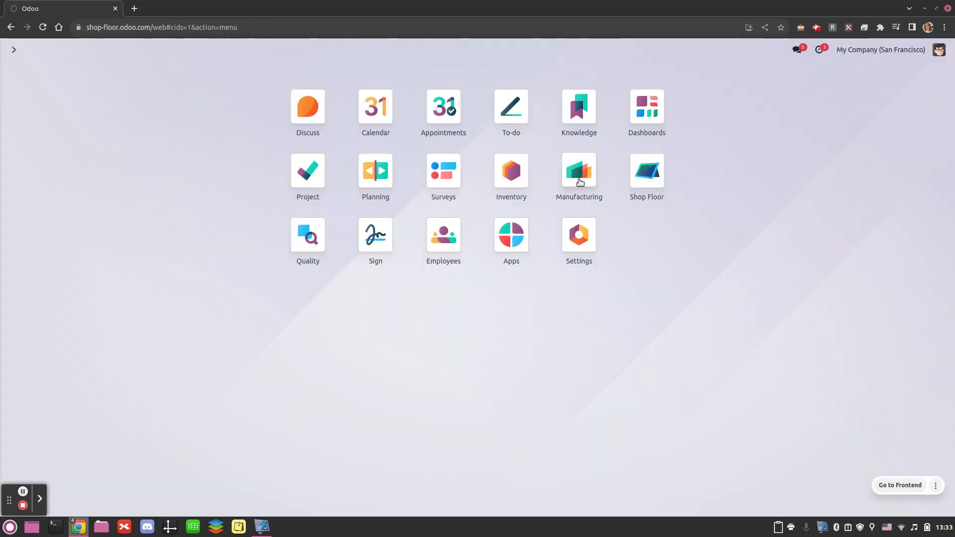
Create and confirm a manufacturing order for one [FURN_9666] Table, then go to the Shop Floor
left_click(579, 171)
left_click(147, 49)
left_click(145, 66)
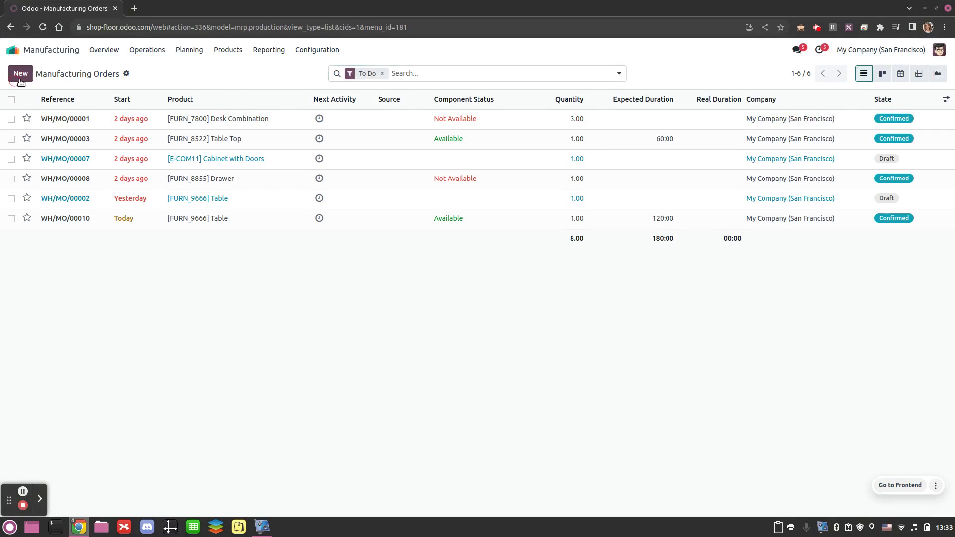
left_click(21, 73)
type("tabe")
key("BackSpace")
type("le")
left_click(145, 238)
left_click(26, 102)
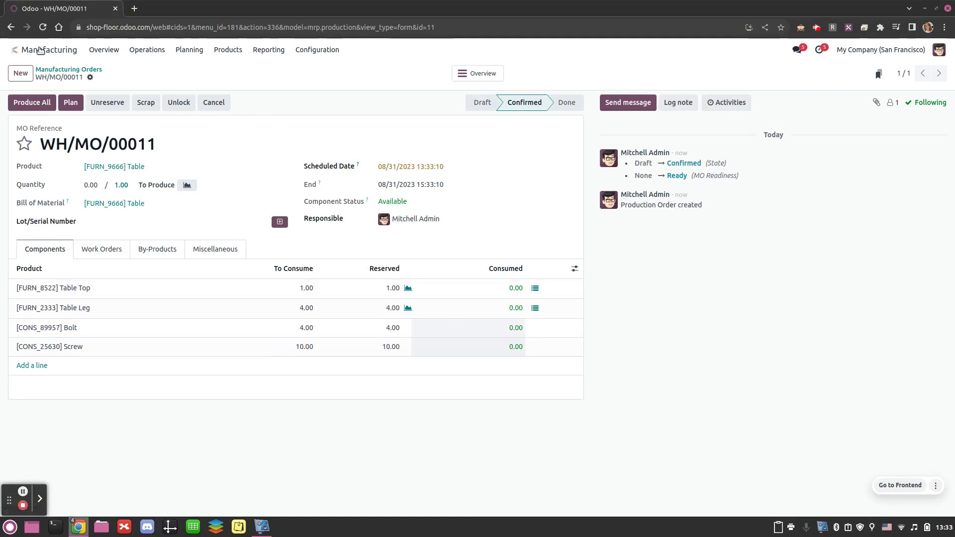
left_click(13, 50)
left_click(648, 172)
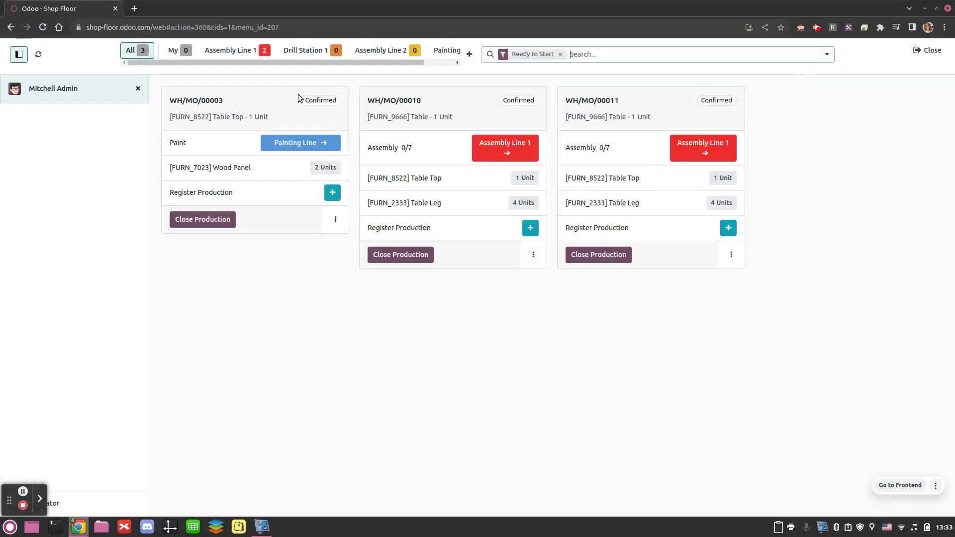
Filter the Shop Floor to Assembly Line 1 and start the WH/MO/00010 assembly work order
left_click(243, 50)
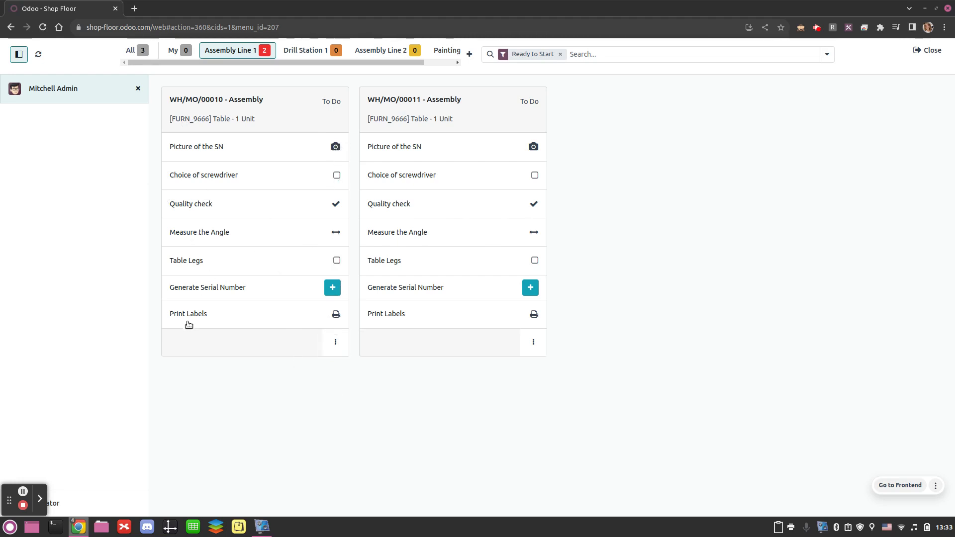
left_click(335, 206)
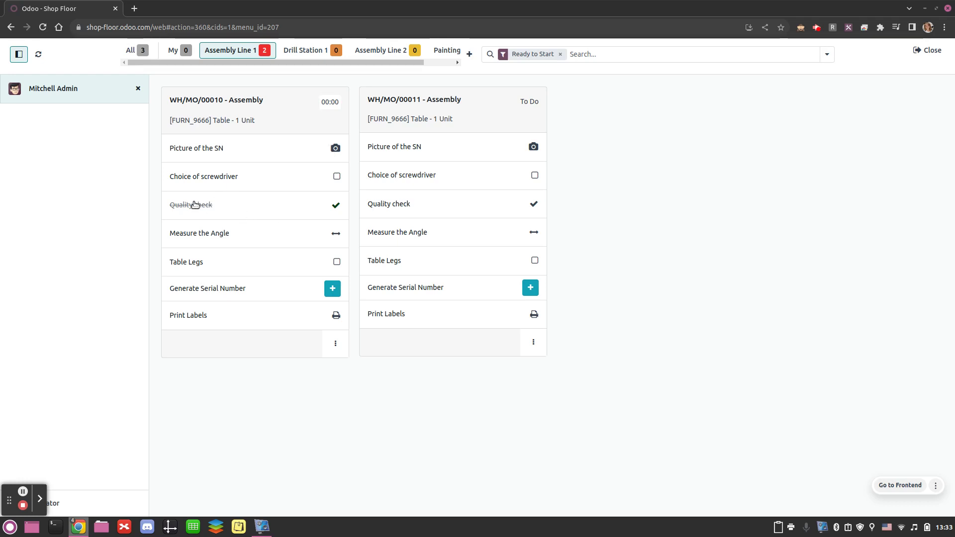
Pass WH/MO/00010's fastenings quality check, record a 90 angle measurement, and confirm Table Legs attached
left_click(246, 206)
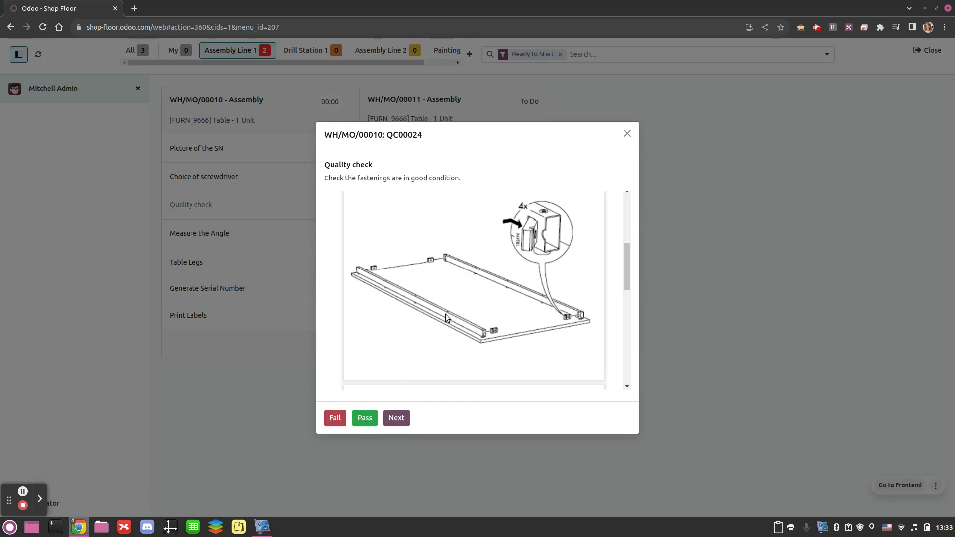
left_click(364, 418)
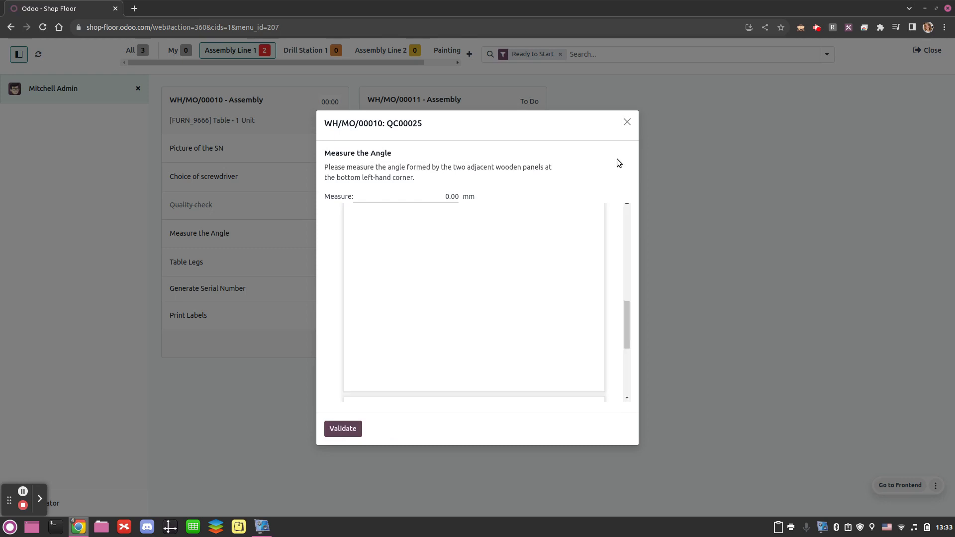
left_click(452, 199)
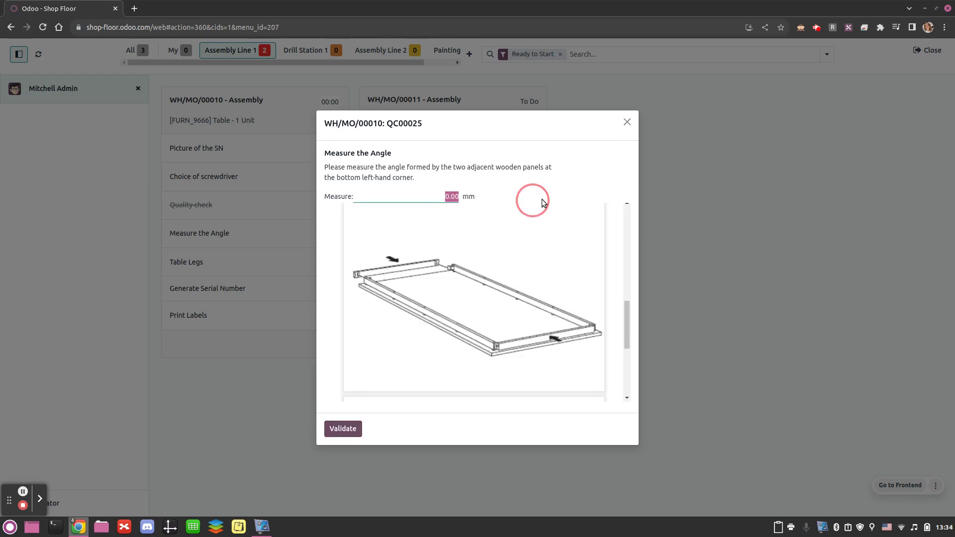
type("90")
left_click(335, 430)
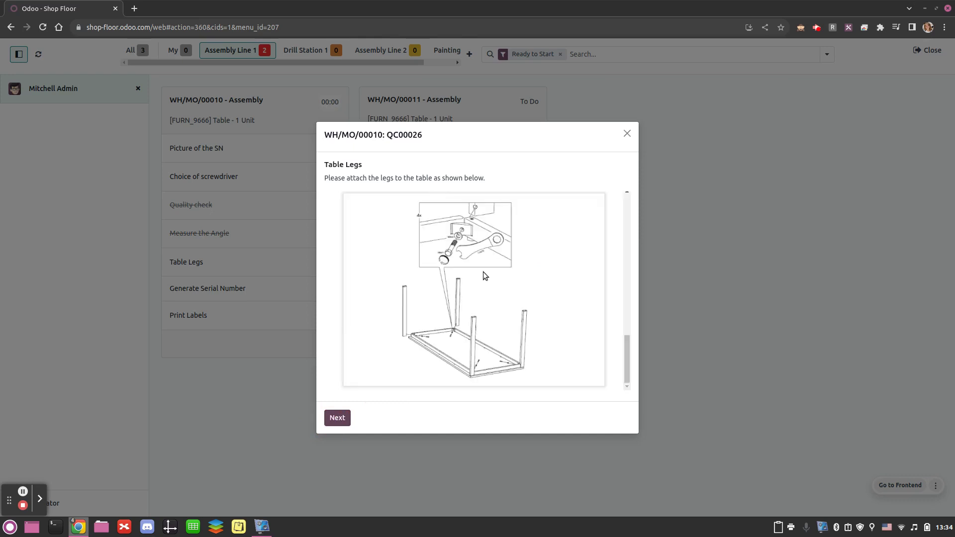
left_click(333, 417)
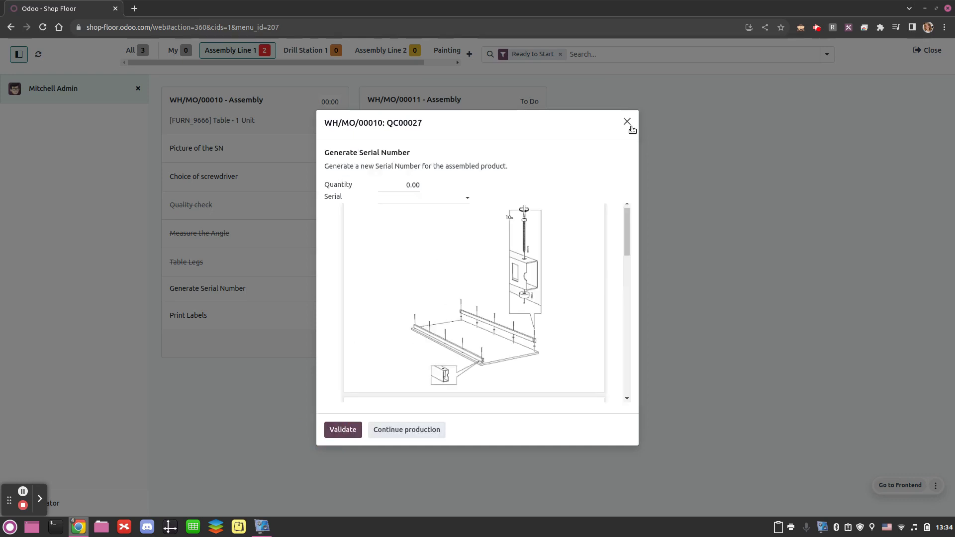
left_click(628, 122)
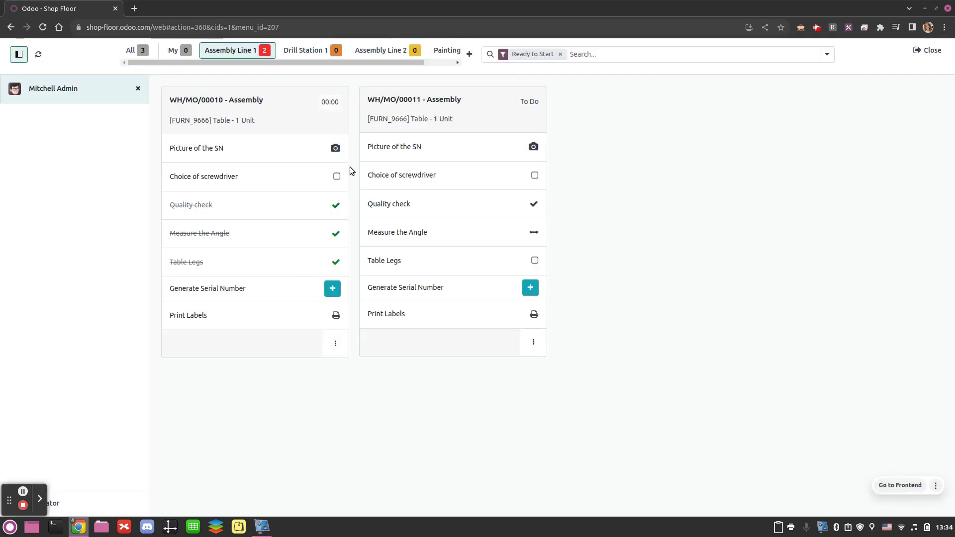
Attach Table Head.jpeg as the Picture of the SN and check off Choice of screwdriver
left_click(335, 149)
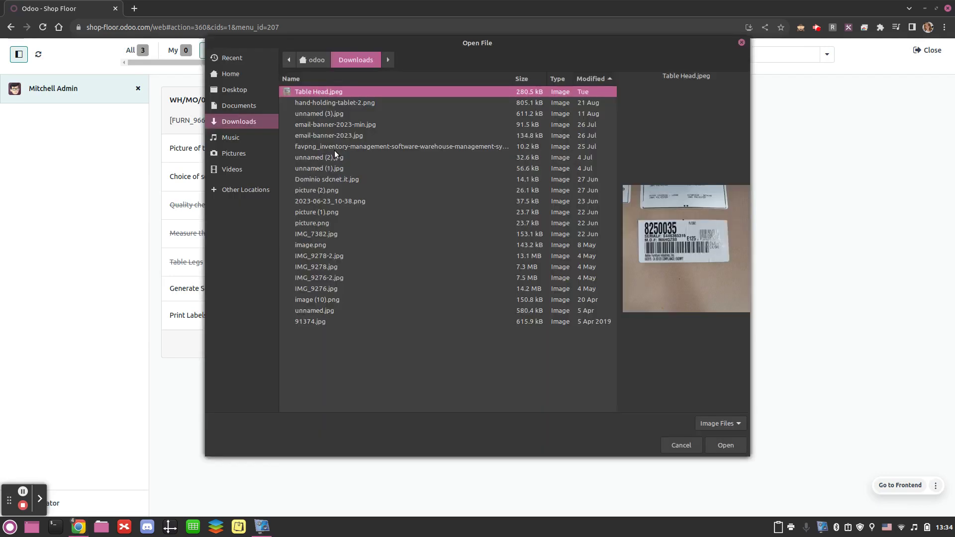
double_click(326, 94)
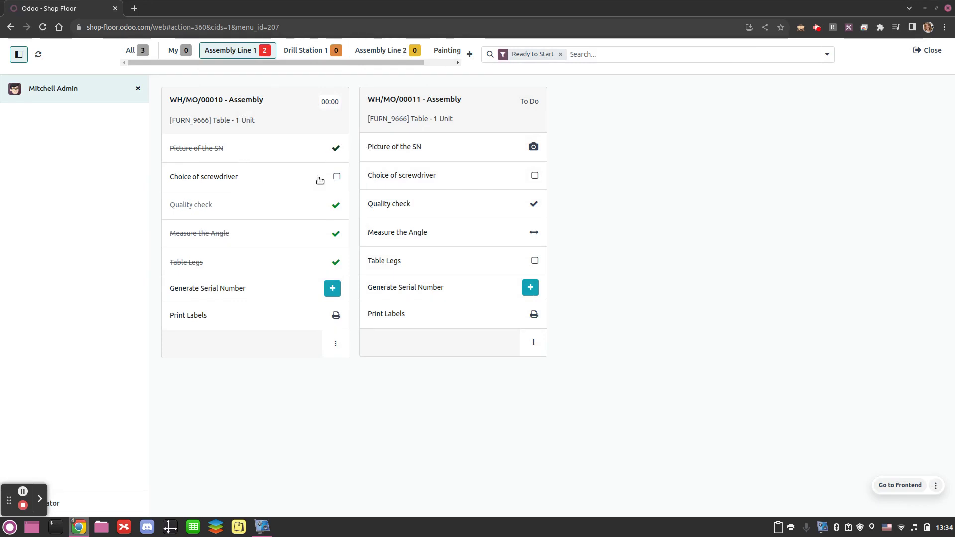
left_click(337, 178)
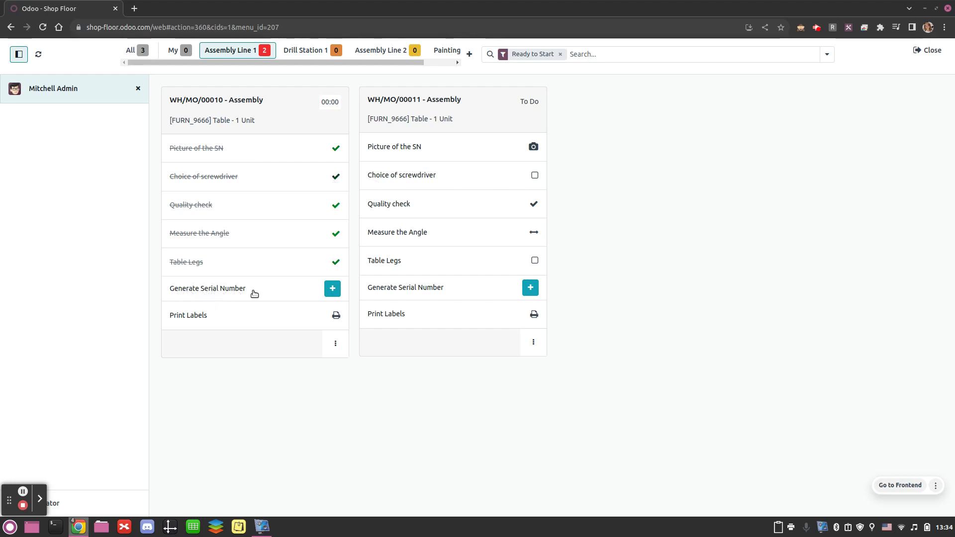
Generate serial number 0000002 for the WH/MO/00010 table and print its labels
left_click(223, 289)
left_click(436, 197)
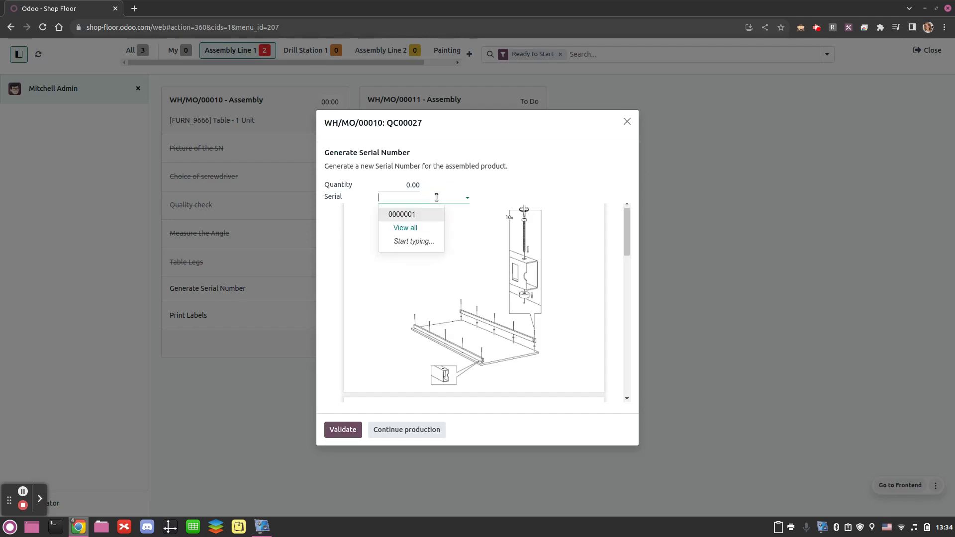
left_click(407, 184)
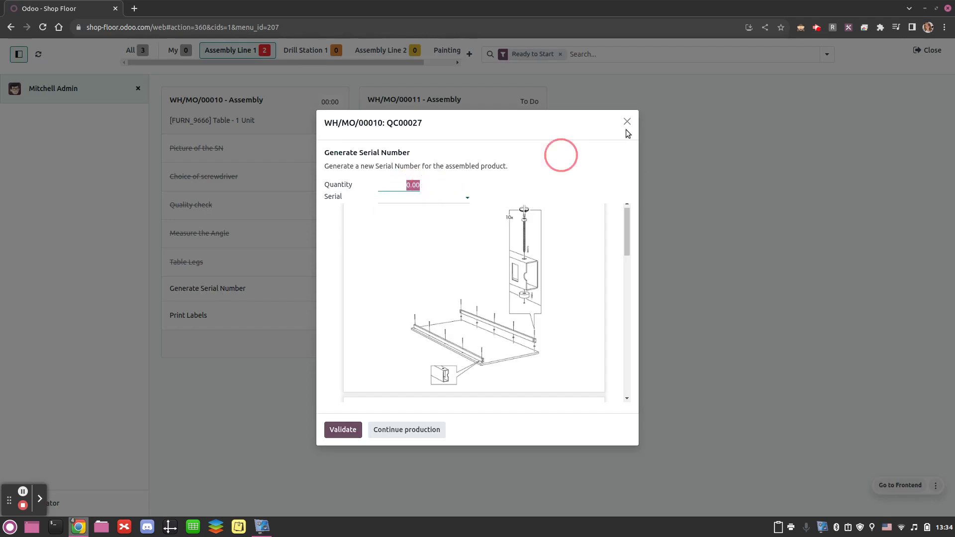
left_click(628, 121)
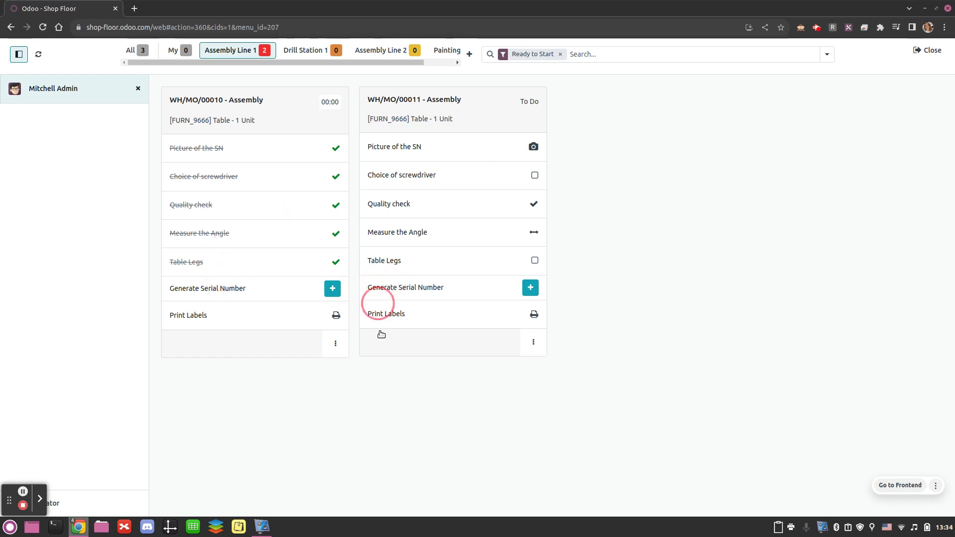
left_click(332, 289)
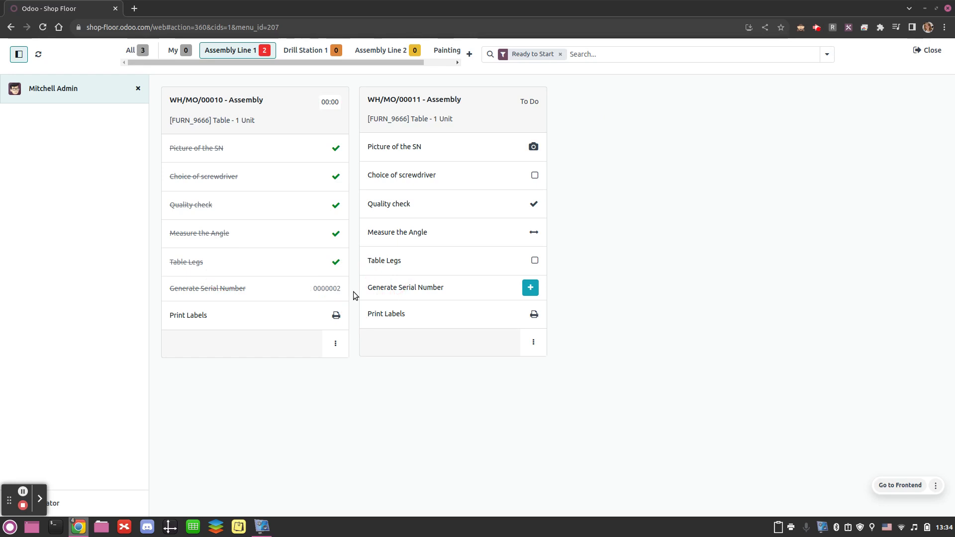
left_click(337, 315)
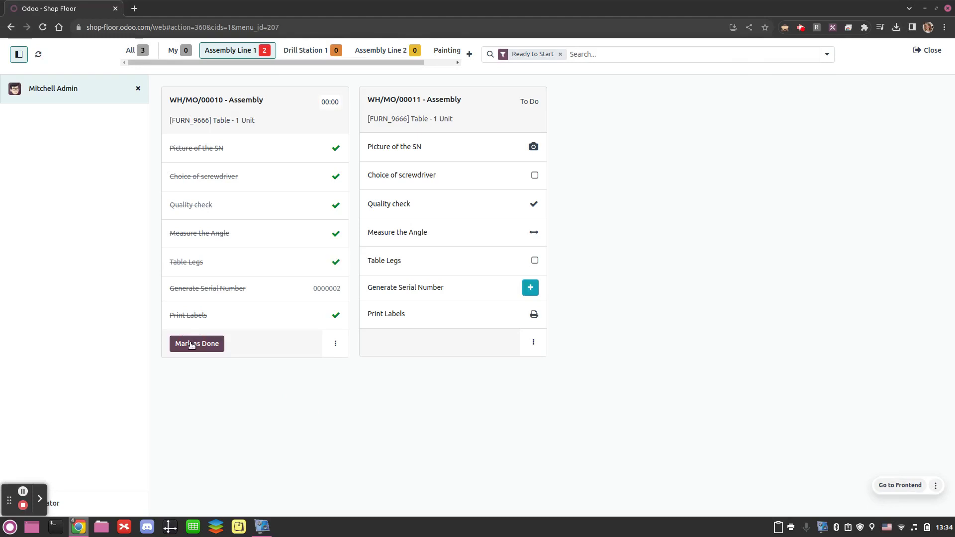
Mark the WH/MO/00010 assembly done at 7/7 and view work orders from all work centres
left_click(191, 344)
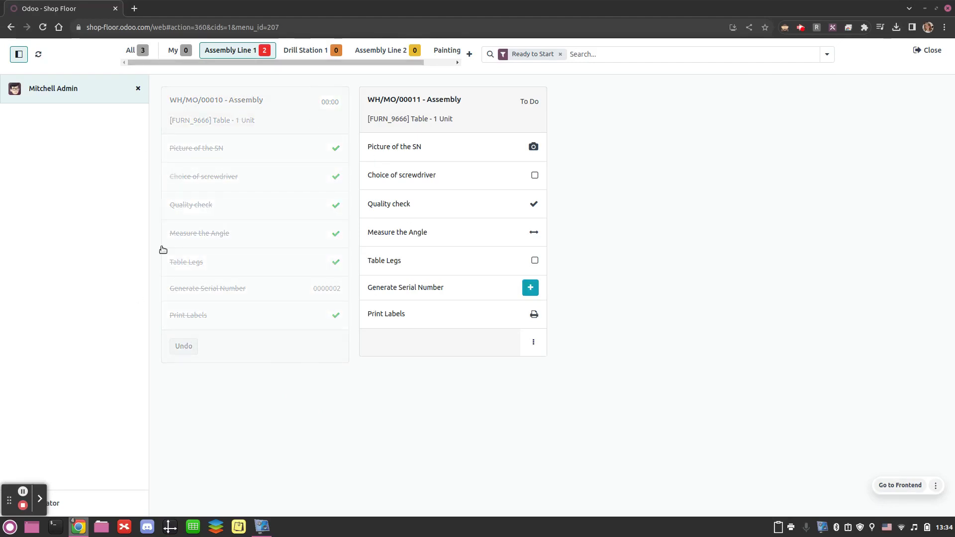
left_click(182, 348)
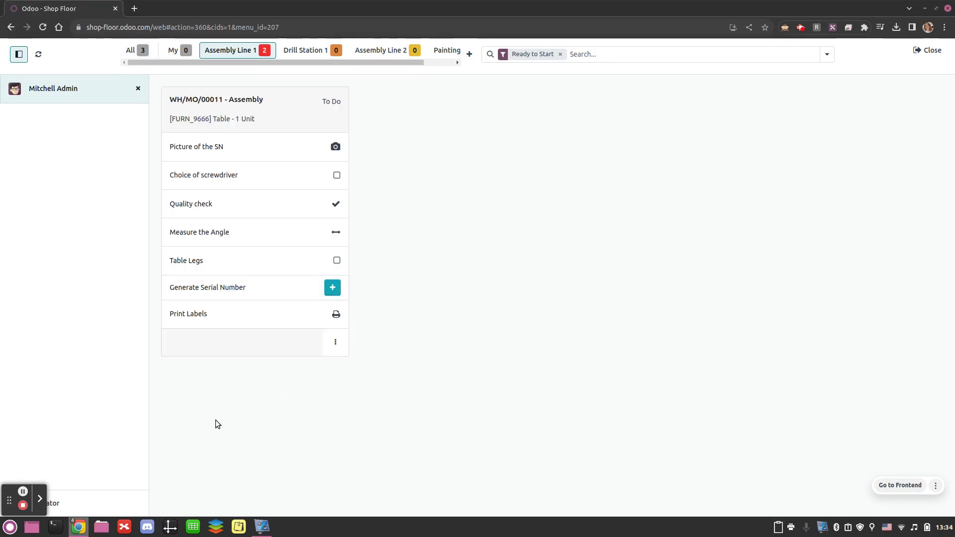
left_click(141, 60)
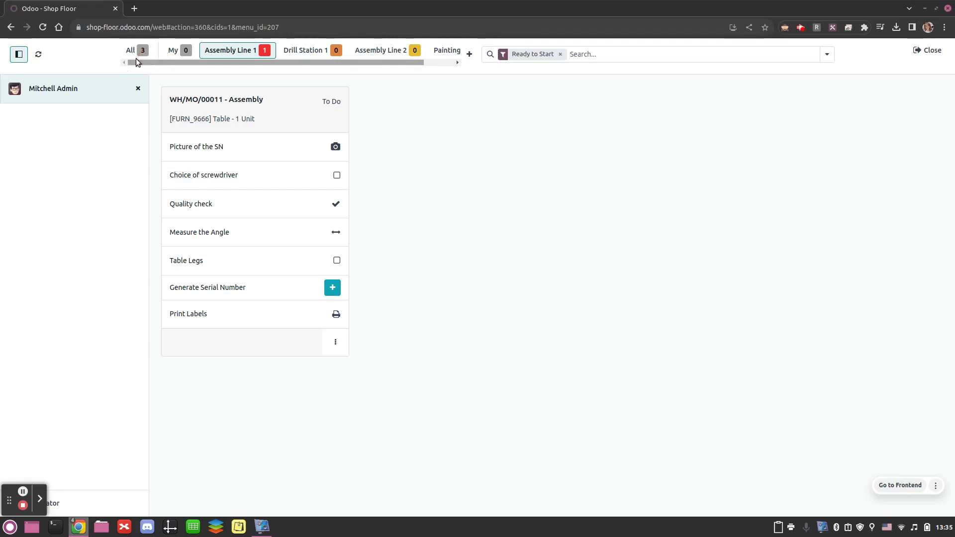
left_click(136, 58)
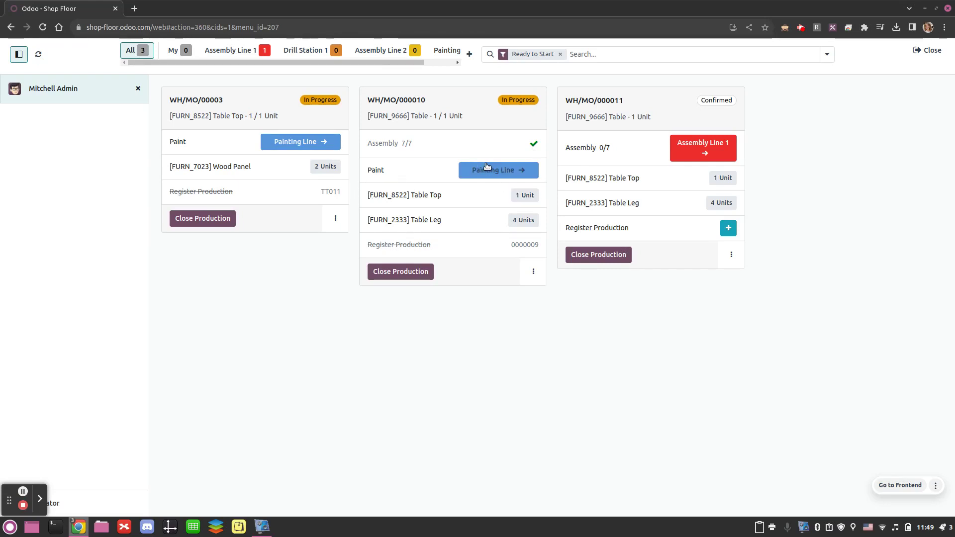
Jump to the Painting Line board from the WH/MO/00010 card's Paint step
left_click(524, 176)
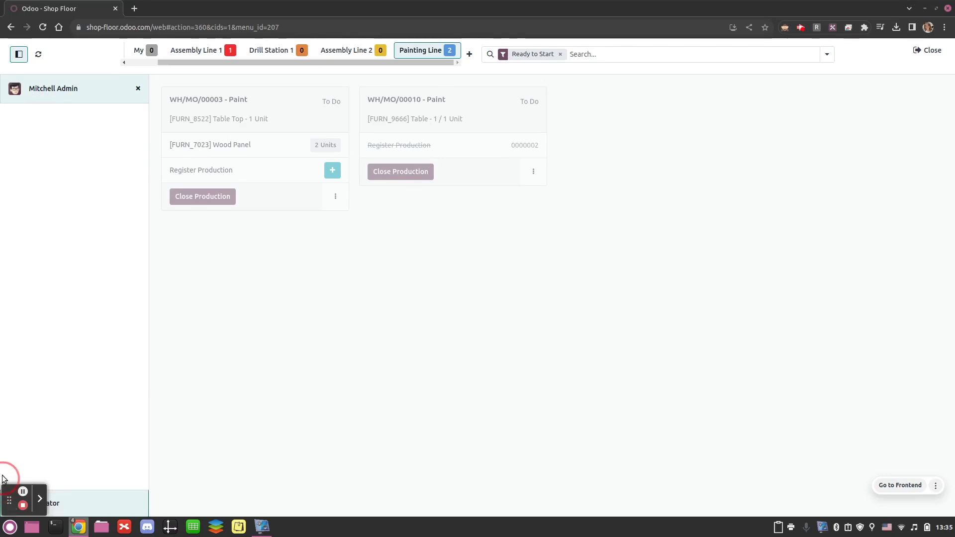
Add a second employee as operator, confirming with their PIN
left_click_drag(10, 511, 12, 465)
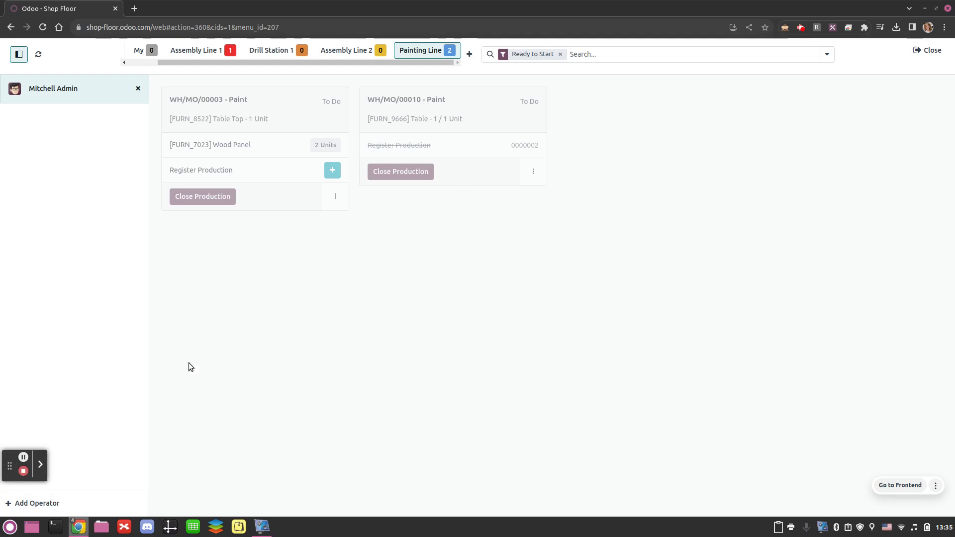
left_click(37, 504)
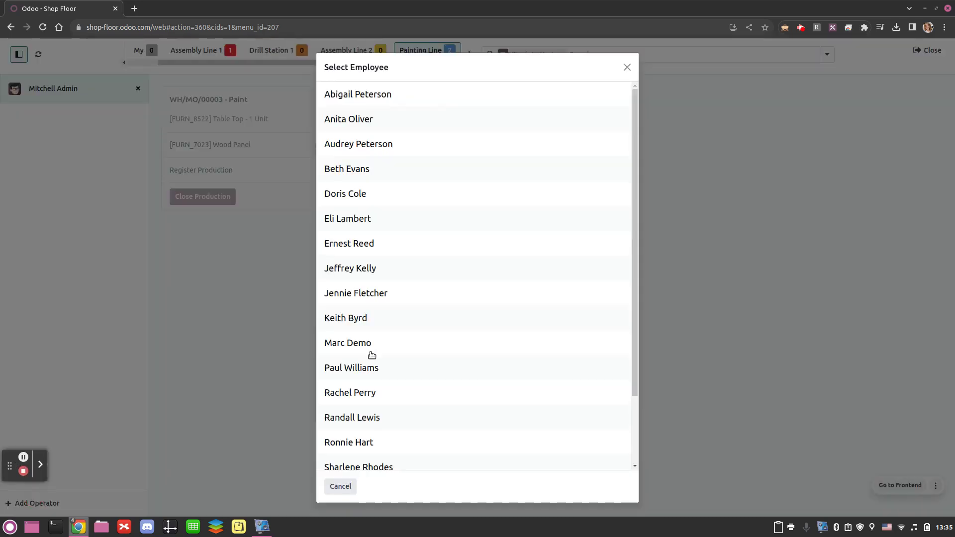
scroll(378, 398, "down", 2)
left_click(354, 256)
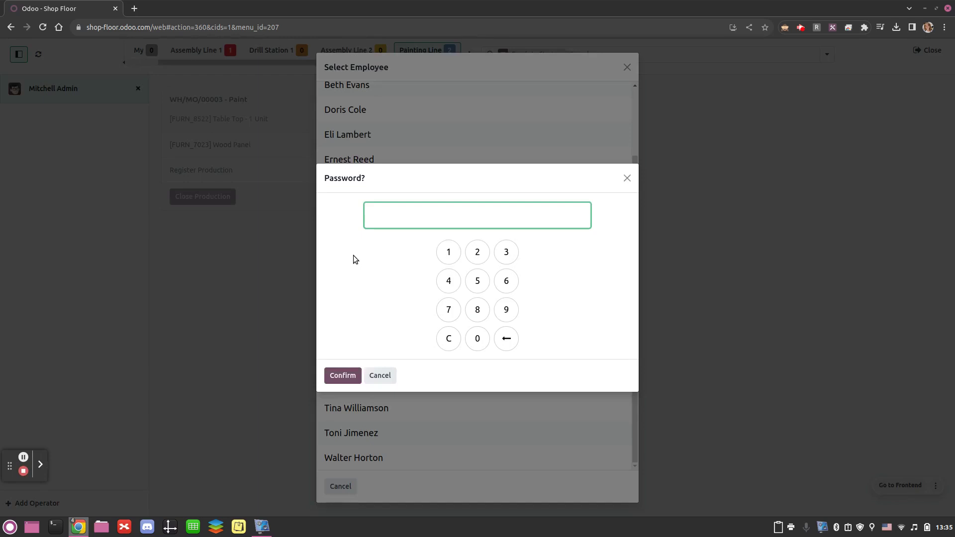
type("1111")
key("Return")
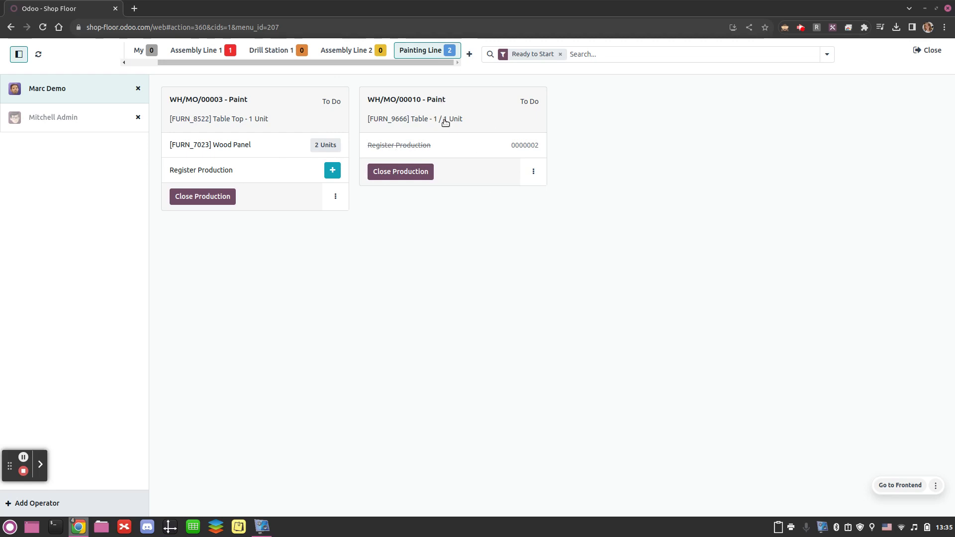
Close production of WH/MO/00010 and show the remaining orders across all work centres
left_click(414, 172)
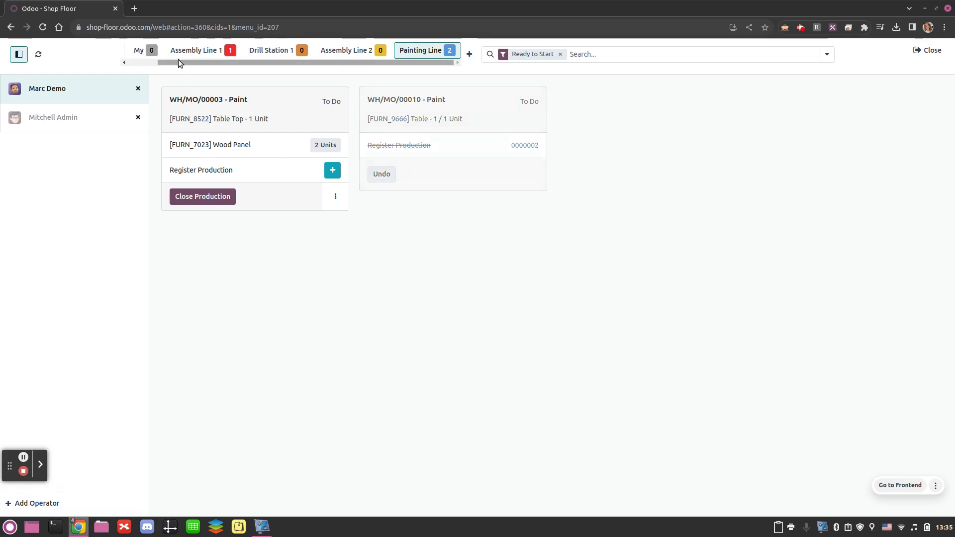
left_click_drag(178, 58, 151, 59)
left_click(148, 55)
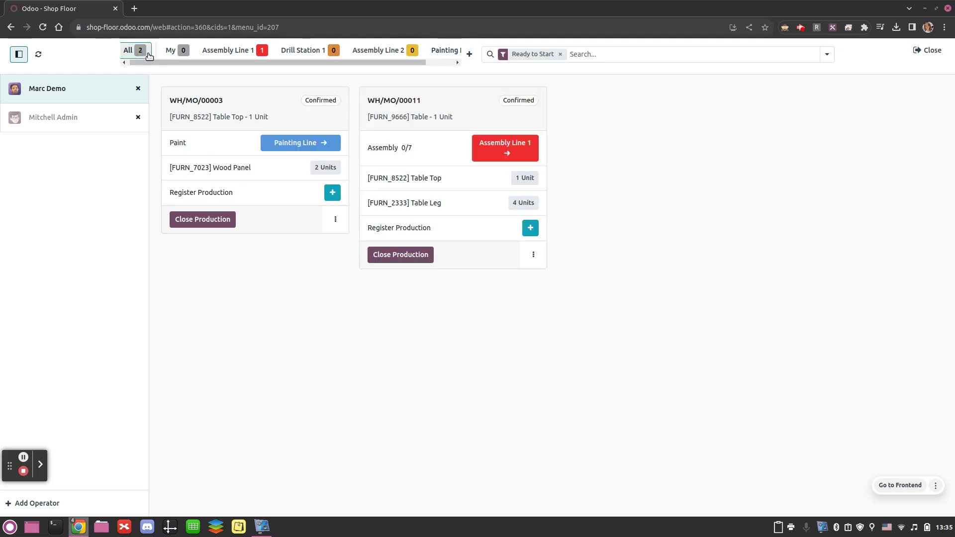
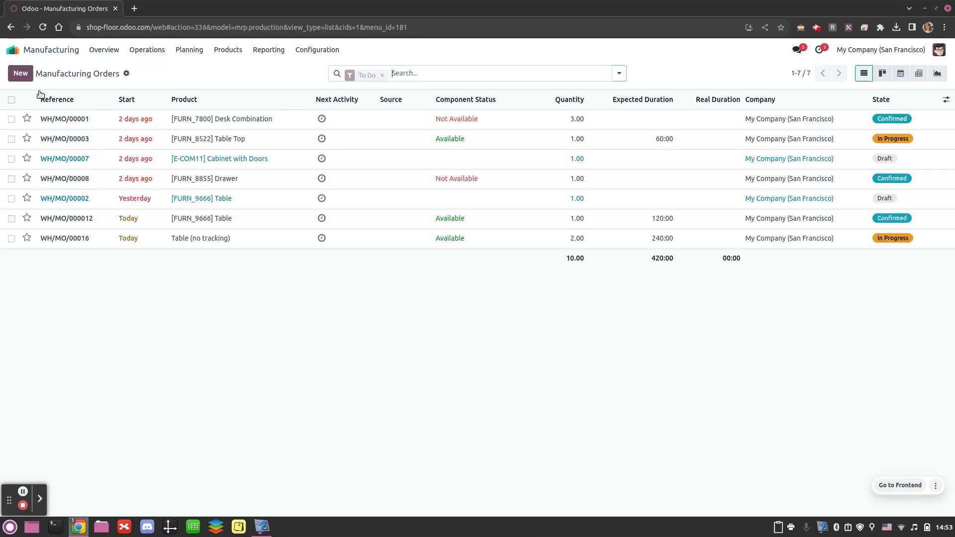
Create and confirm WH/MO/00017 for one [FURN_9666] Table, then go to the Shop Floor app
left_click(20, 73)
type("table")
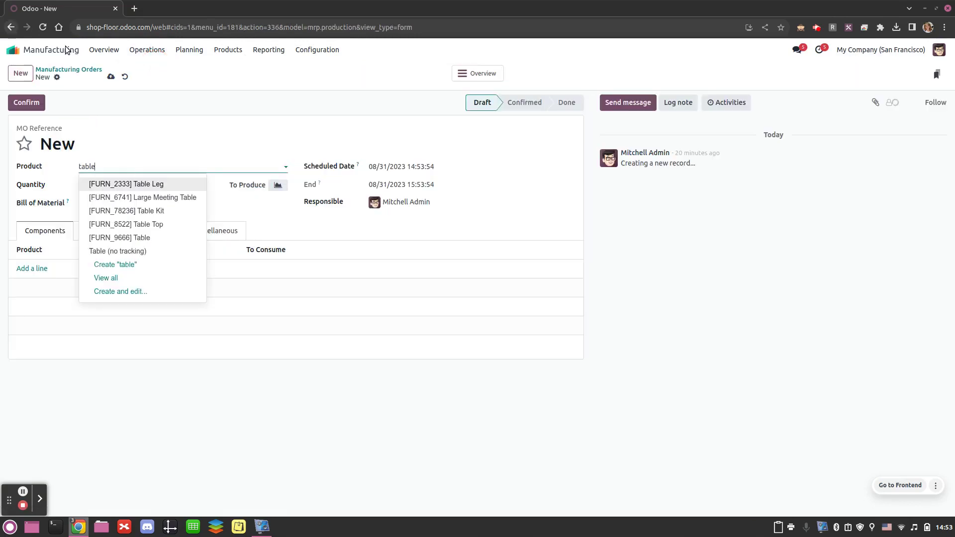
left_click(156, 238)
left_click(38, 107)
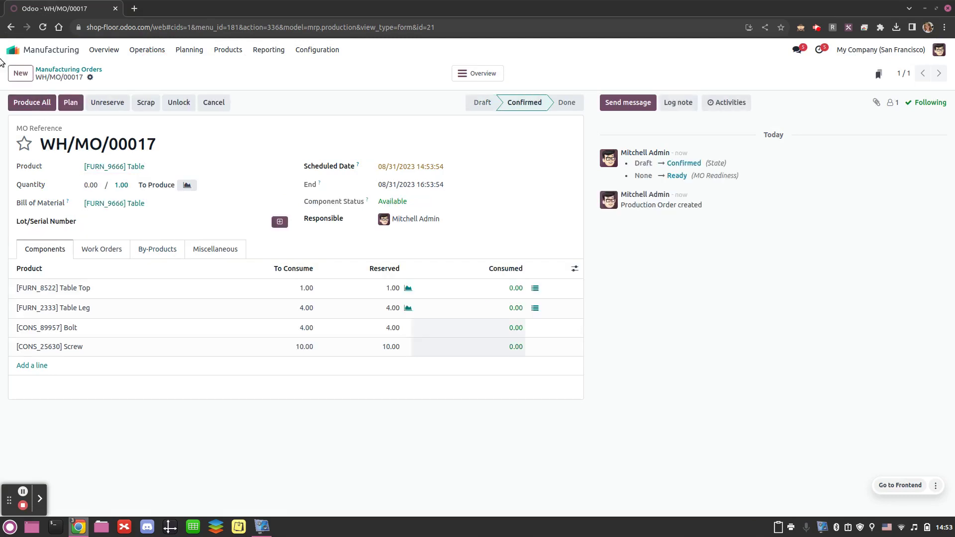
left_click(13, 49)
left_click(659, 175)
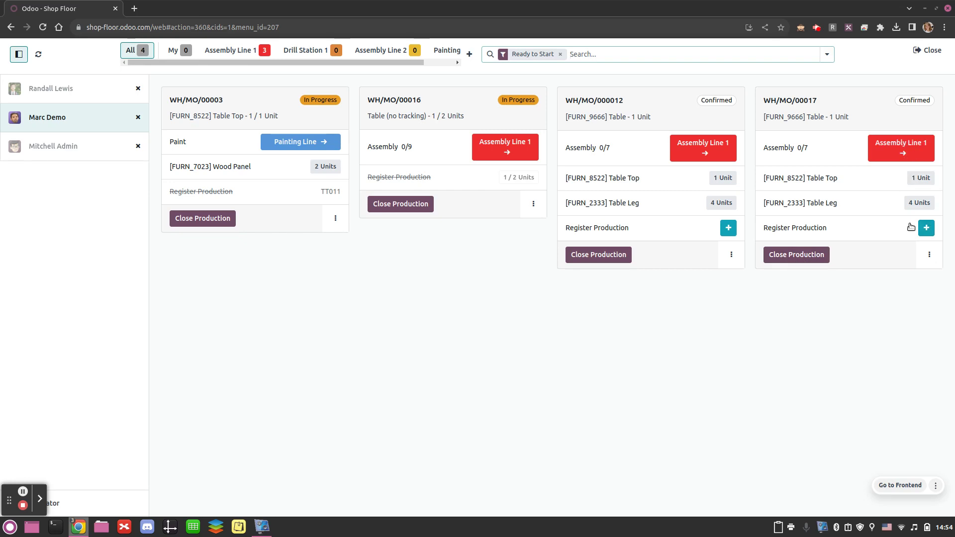
Look at WH/MO/00017 in the Manufacturing backend, then return to the Shop Floor cards
left_click(930, 254)
left_click(373, 358)
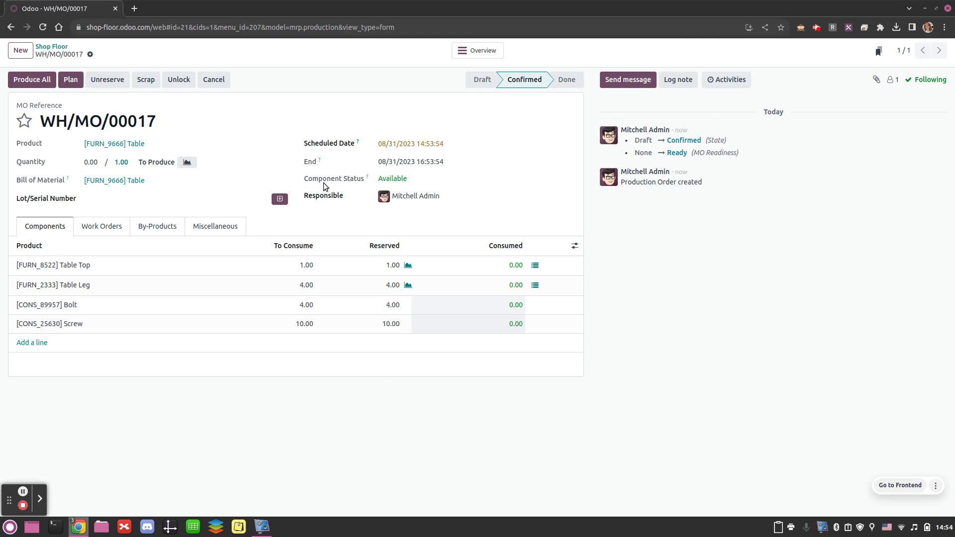
left_click(49, 47)
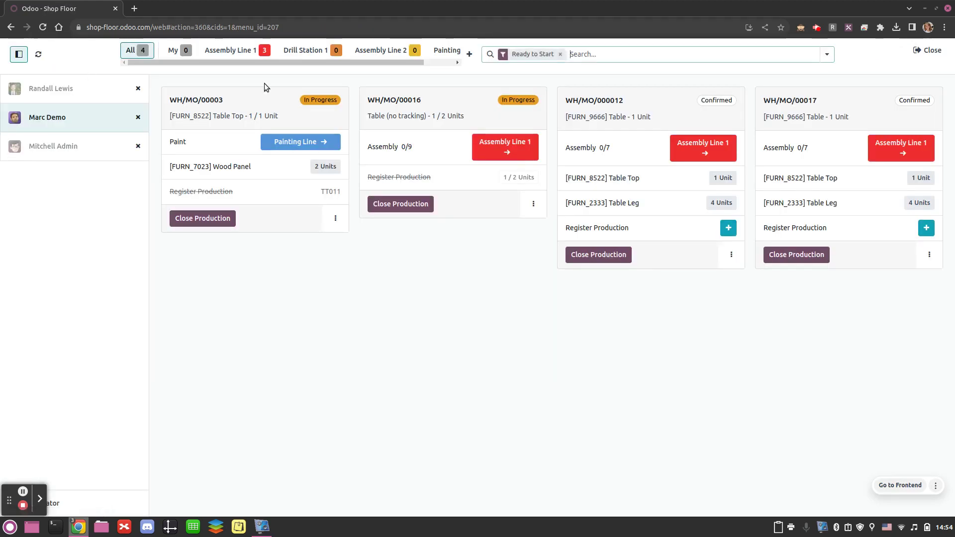
Consume Table Top lots TT004 (done 1) and TT005 on WH/MO/00017 and confirm
left_click(835, 181)
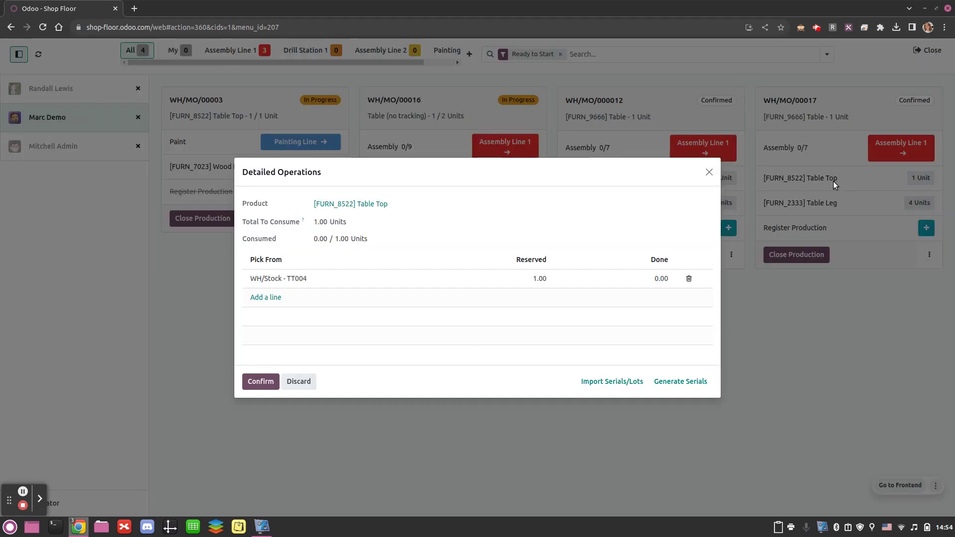
left_click(653, 285)
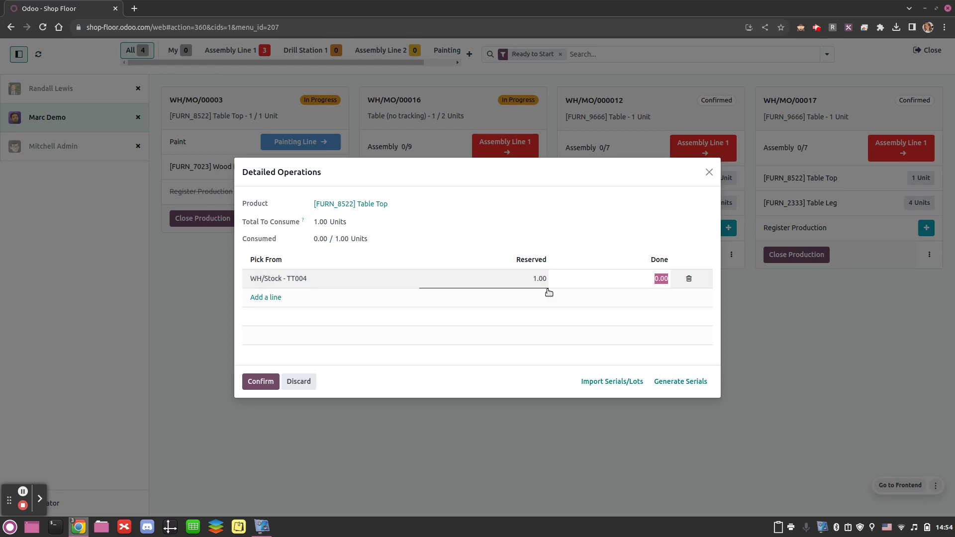
type("1")
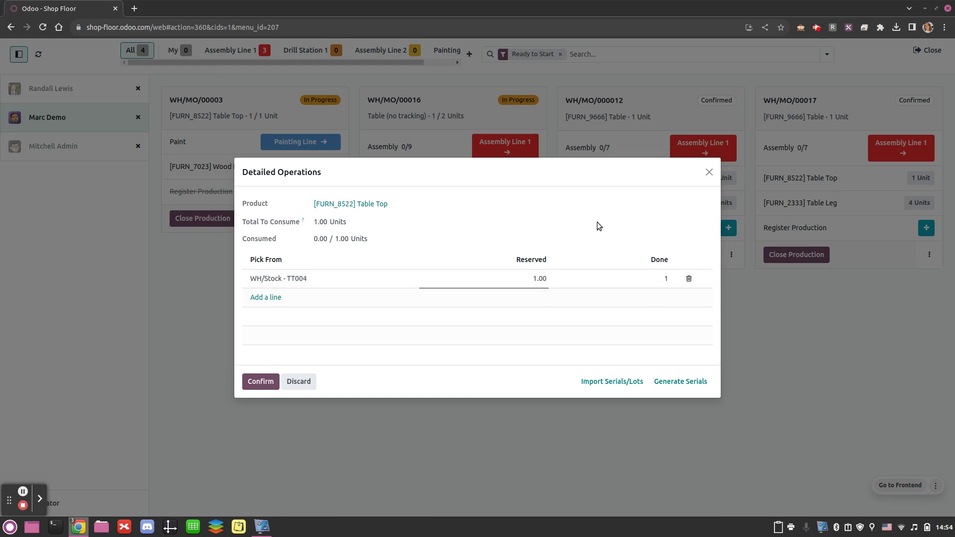
left_click(257, 299)
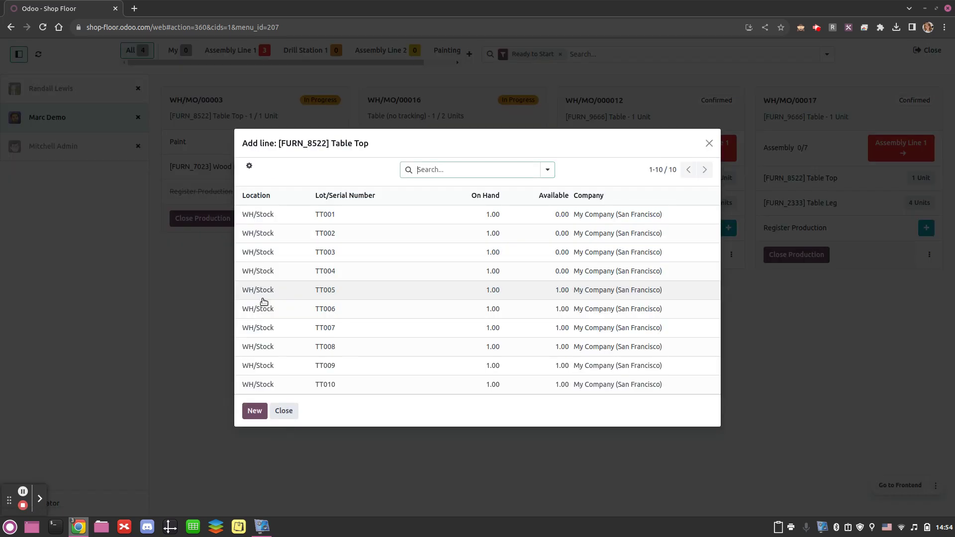
left_click(315, 290)
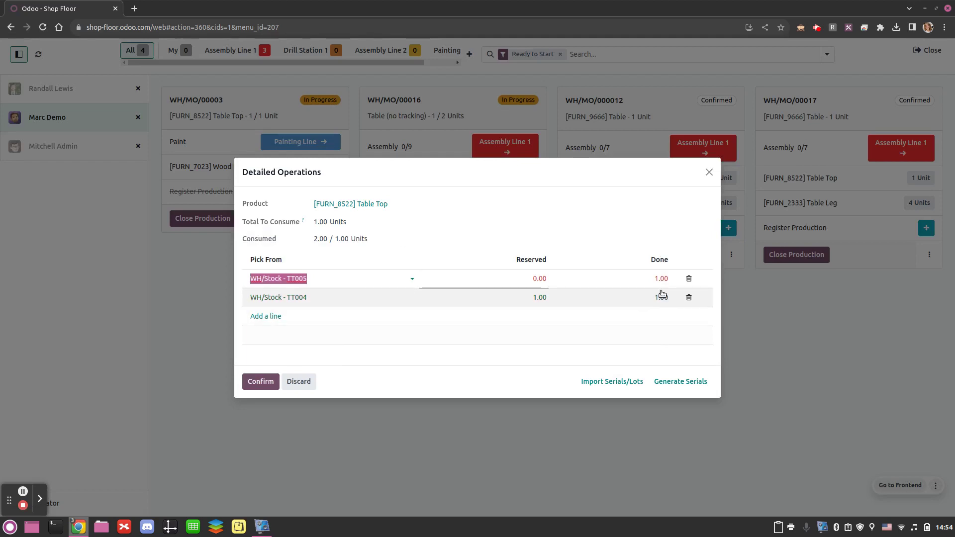
left_click(329, 233)
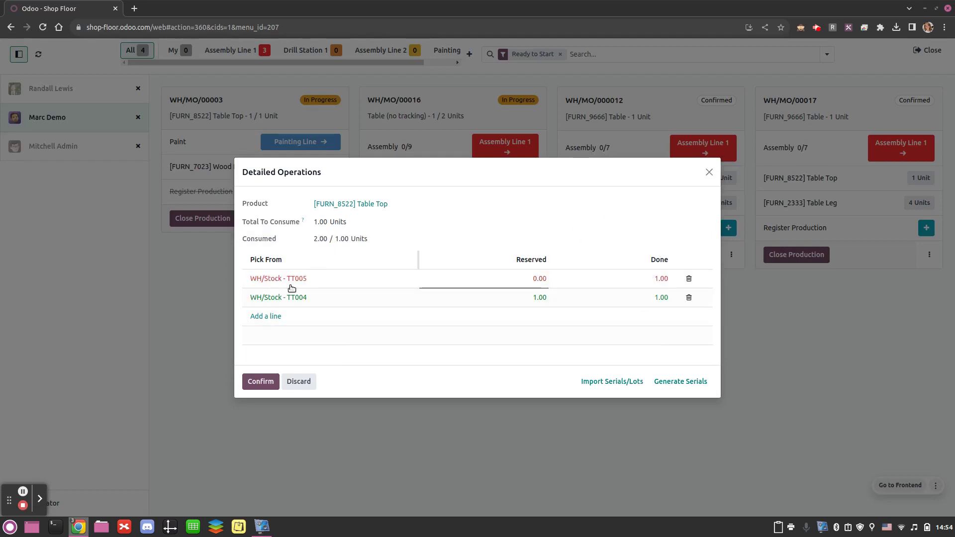
left_click(269, 316)
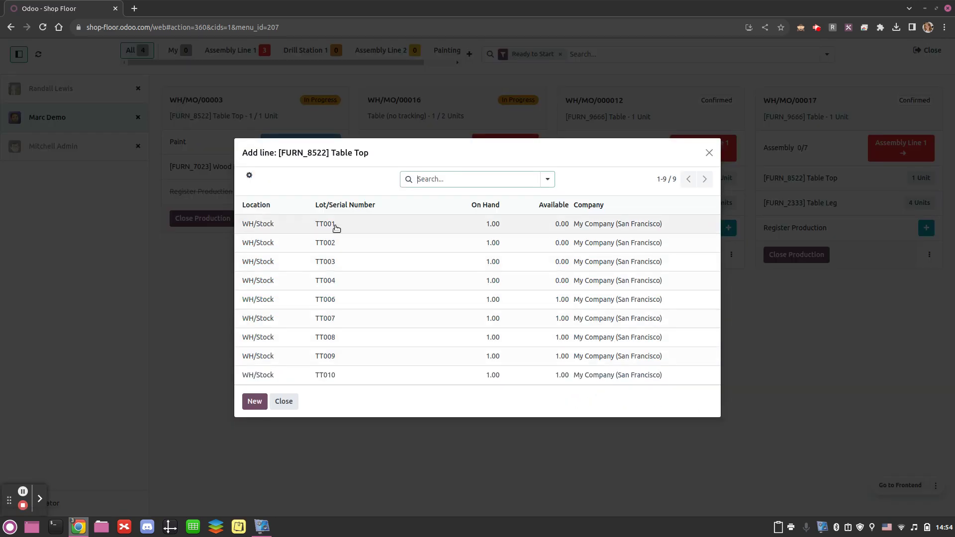
left_click(710, 153)
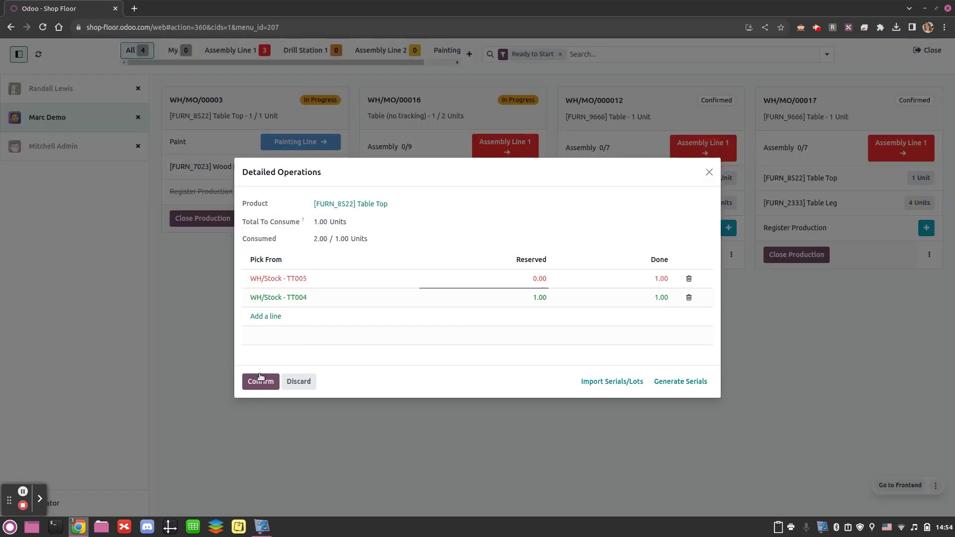
left_click(257, 380)
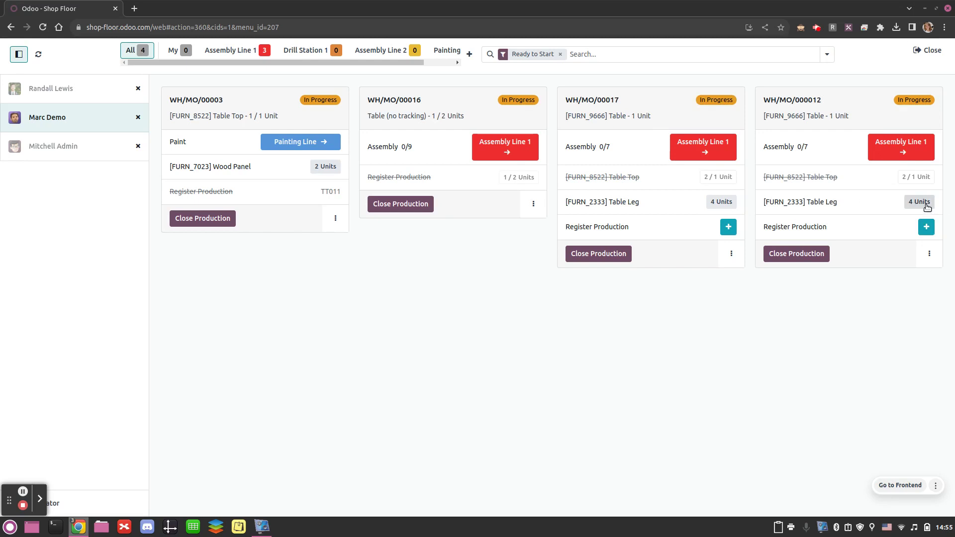
Mark Table Legs consumed on WH/MO/000012 and WH/MO/00017, then view WH/MO/00017 in the backend
left_click(921, 202)
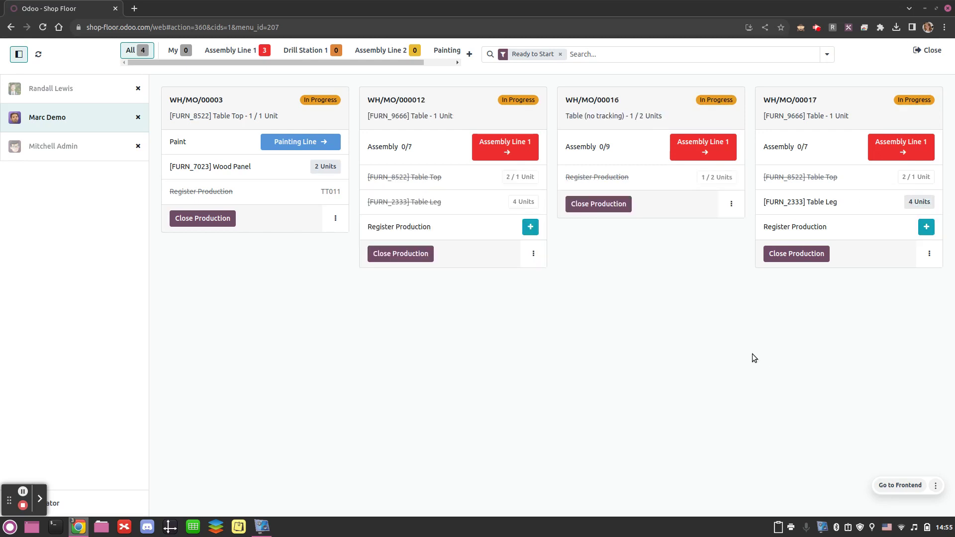
left_click(919, 202)
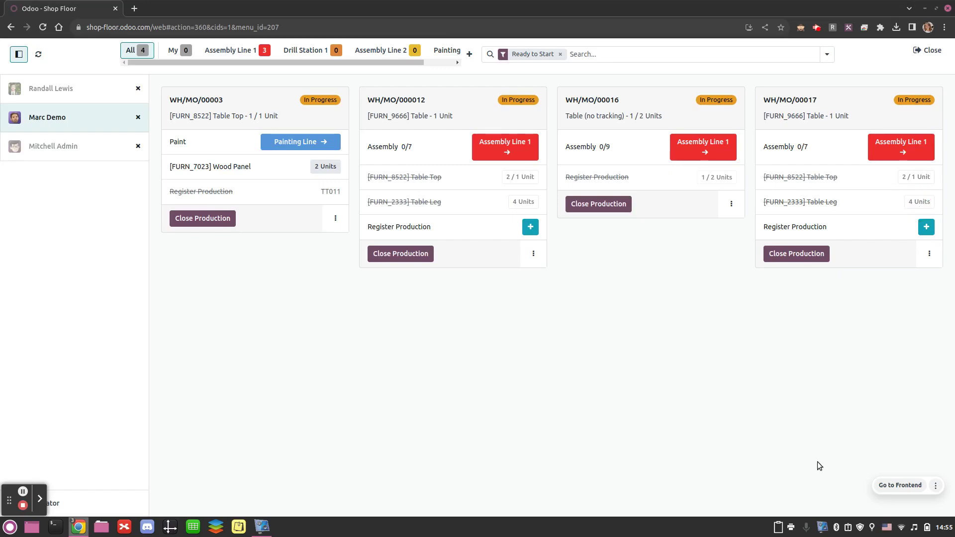
left_click(928, 254)
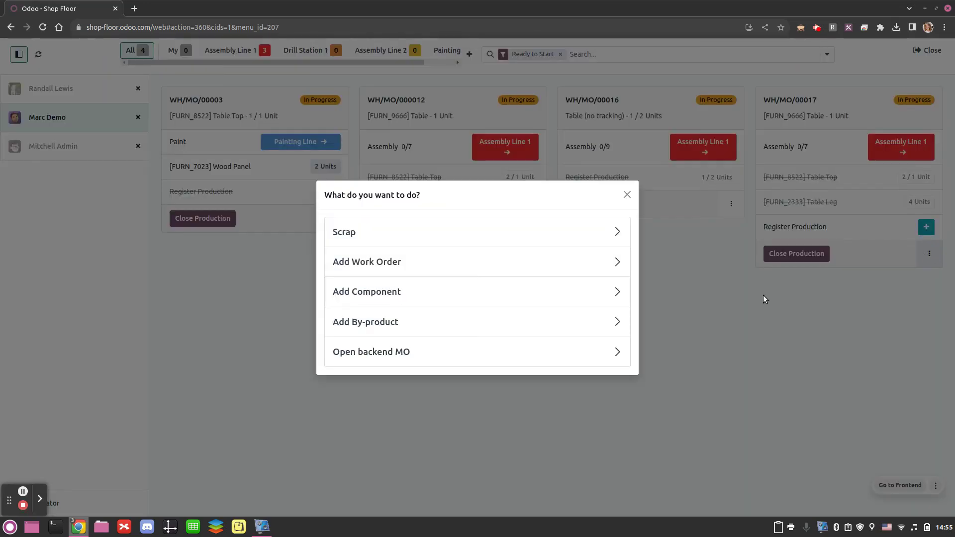
left_click(460, 359)
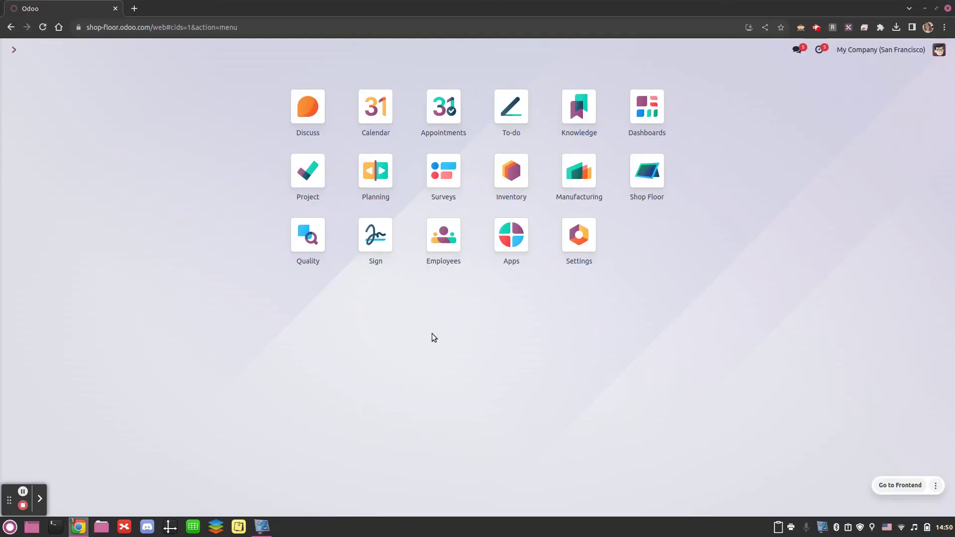
left_click(635, 166)
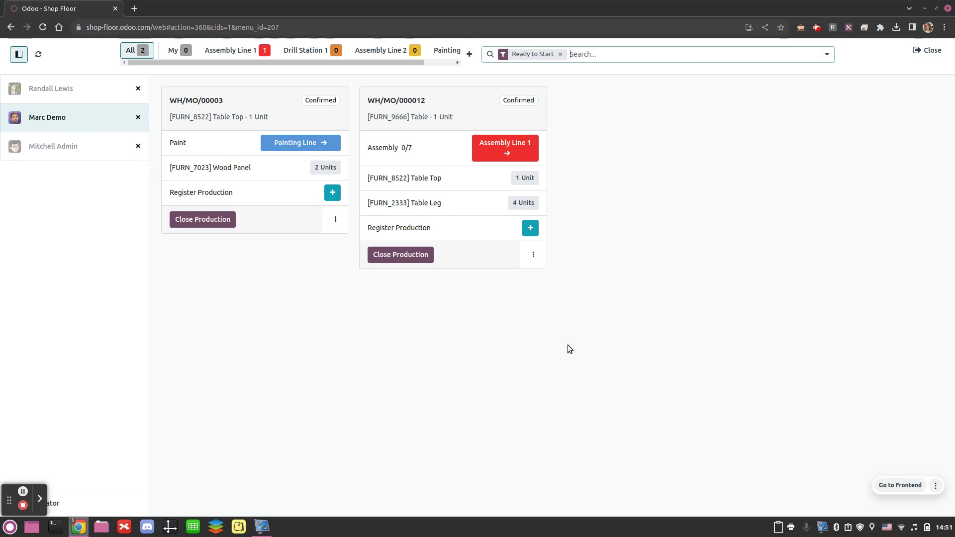
Leave the Shop Floor for the Manufacturing Orders list in the Manufacturing app
left_click(928, 50)
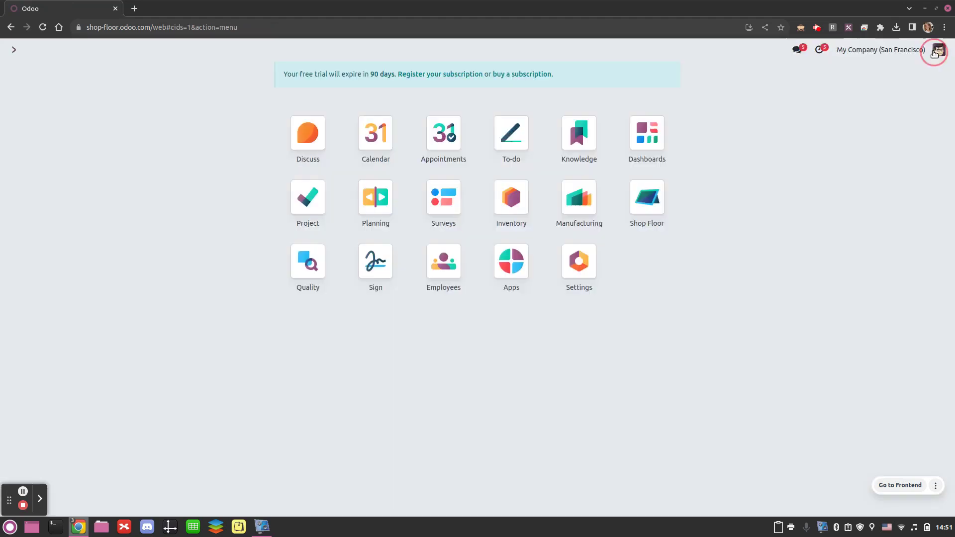
left_click(568, 179)
left_click(136, 50)
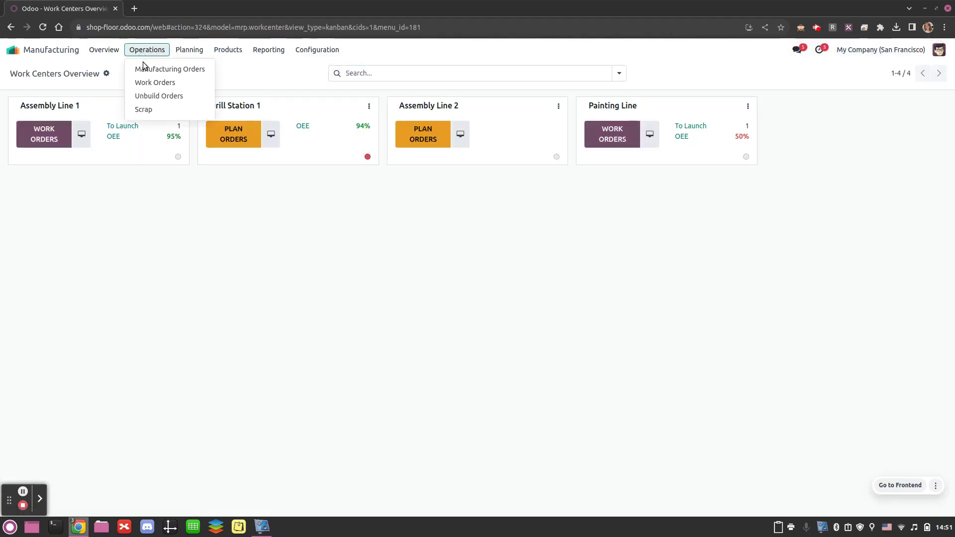
left_click(143, 65)
Create and confirm WH/MO/00016 for 2 Table (no tracking), then switch to the Shop Floor
left_click(22, 74)
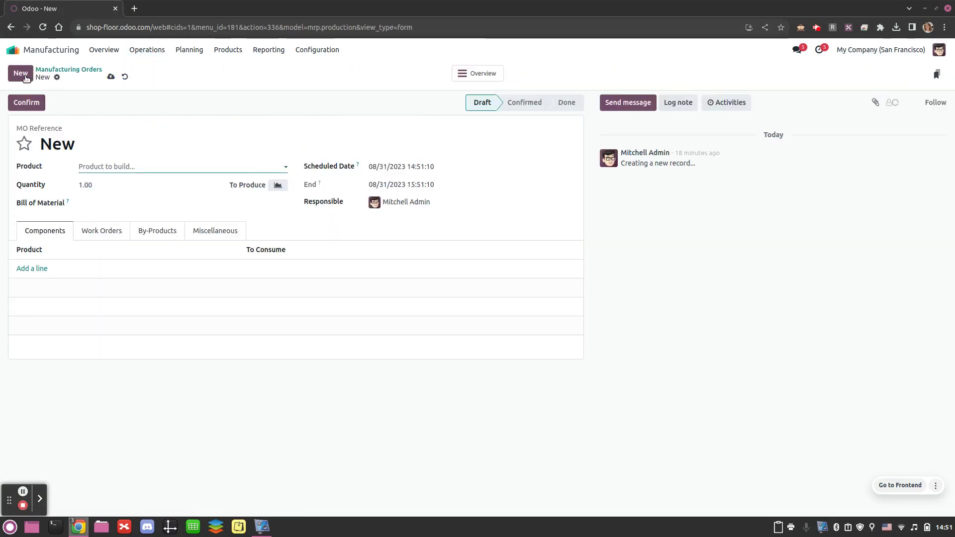
type("table")
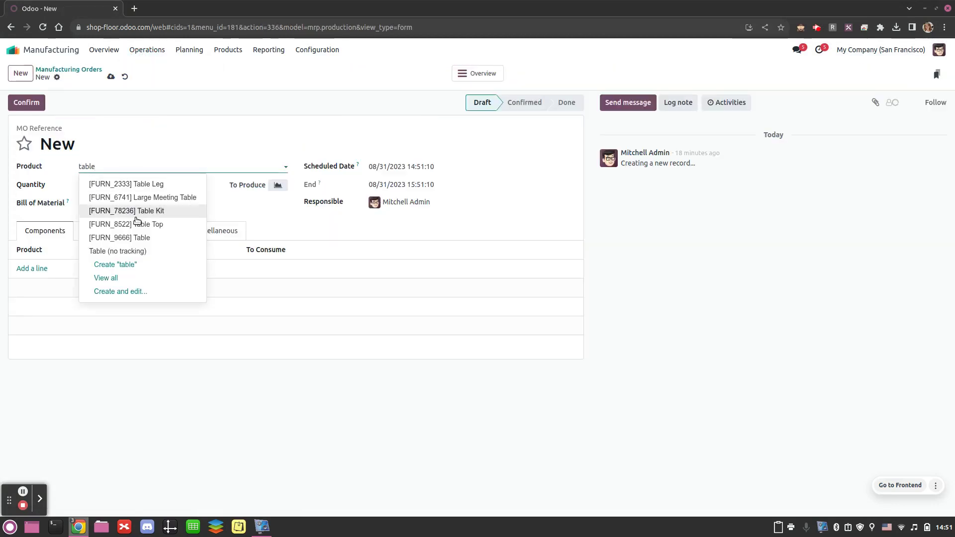
left_click(130, 249)
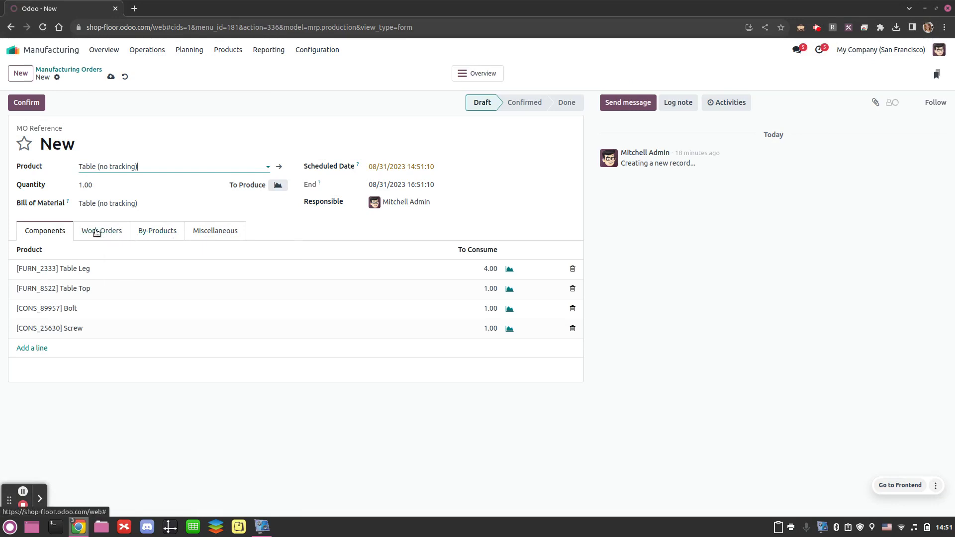
double_click(93, 184)
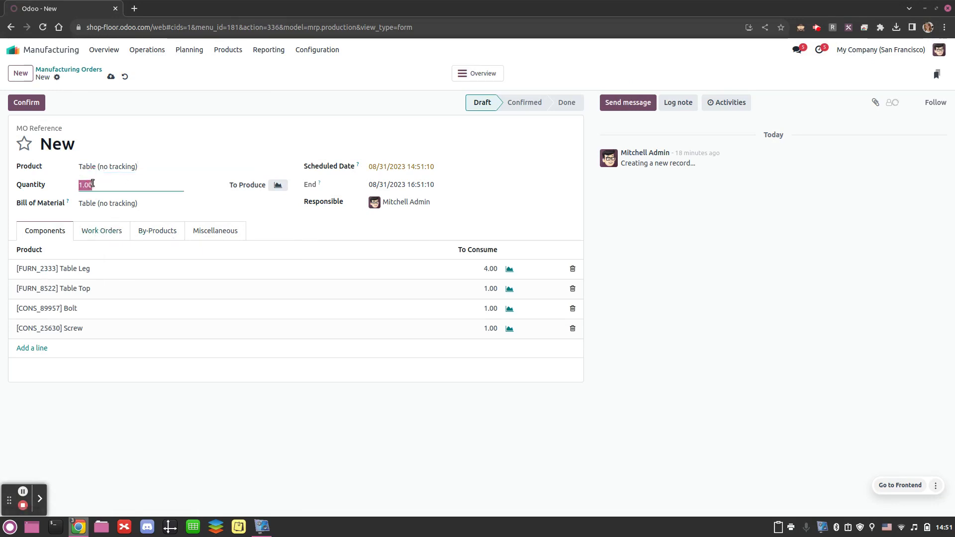
type("2")
left_click(28, 101)
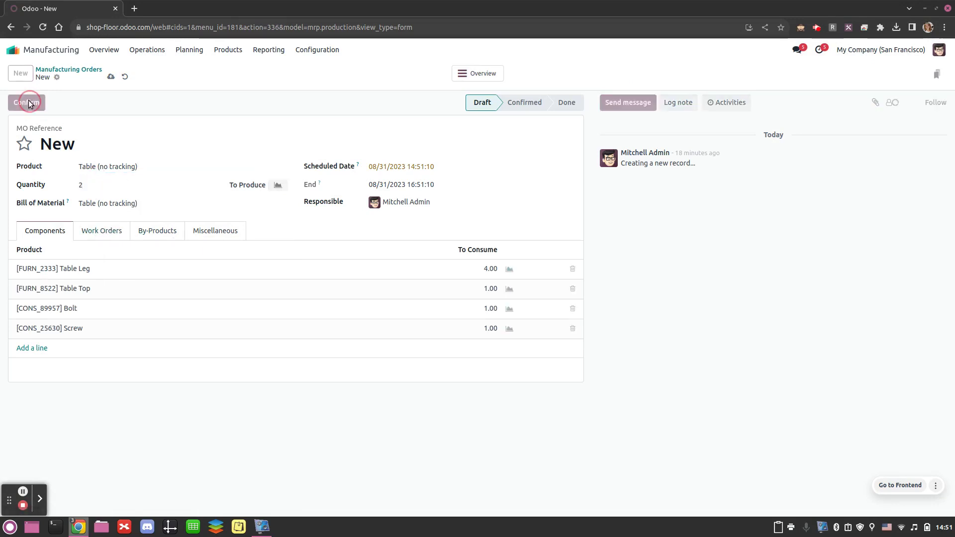
left_click(13, 50)
left_click(639, 188)
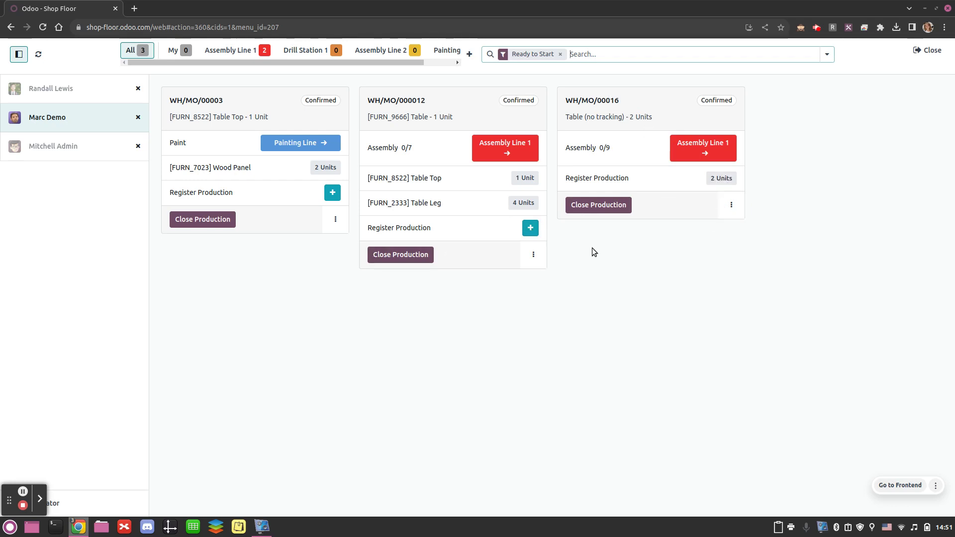
On the WH/MO/00016 card, register a produced quantity of 1 table and validate
left_click(720, 179)
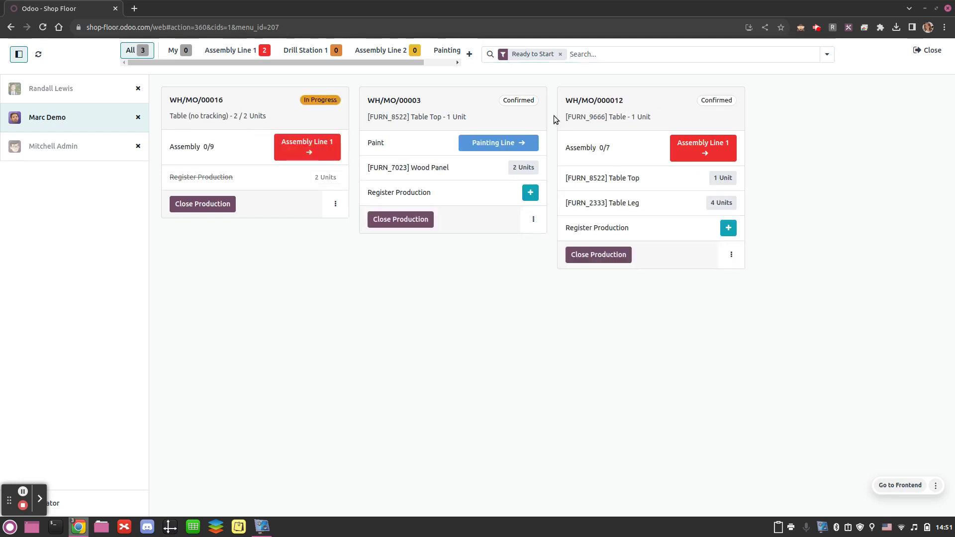
left_click_drag(231, 116, 262, 122)
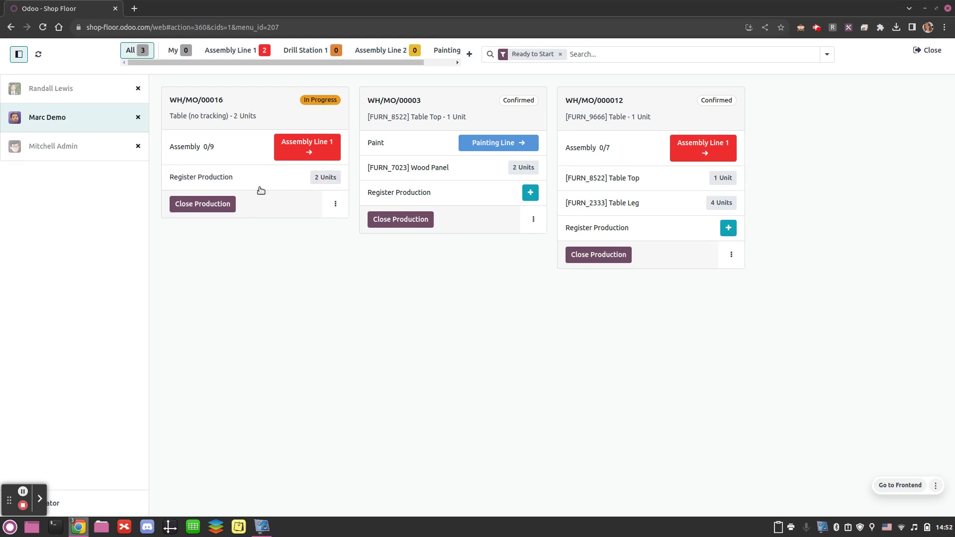
left_click(255, 178)
left_click(417, 287)
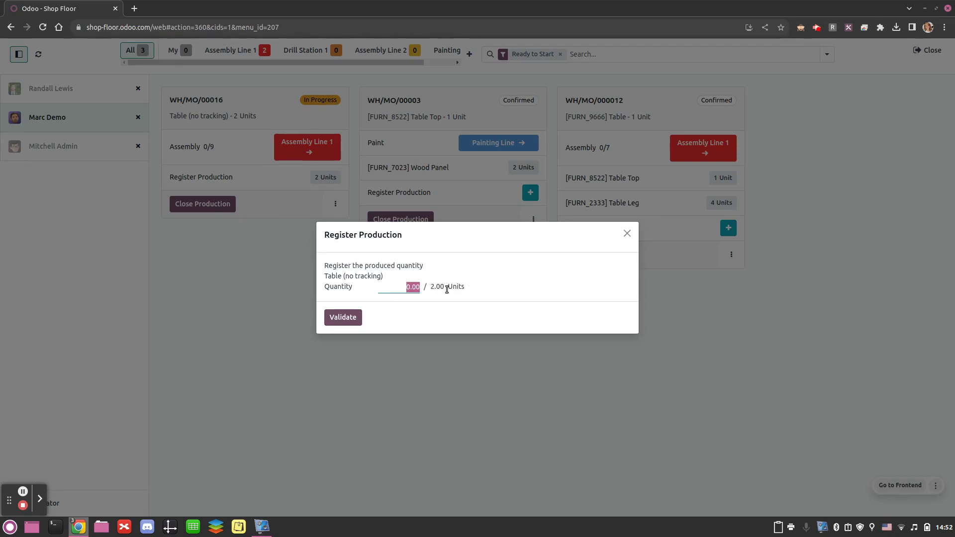
type("1")
left_click(337, 323)
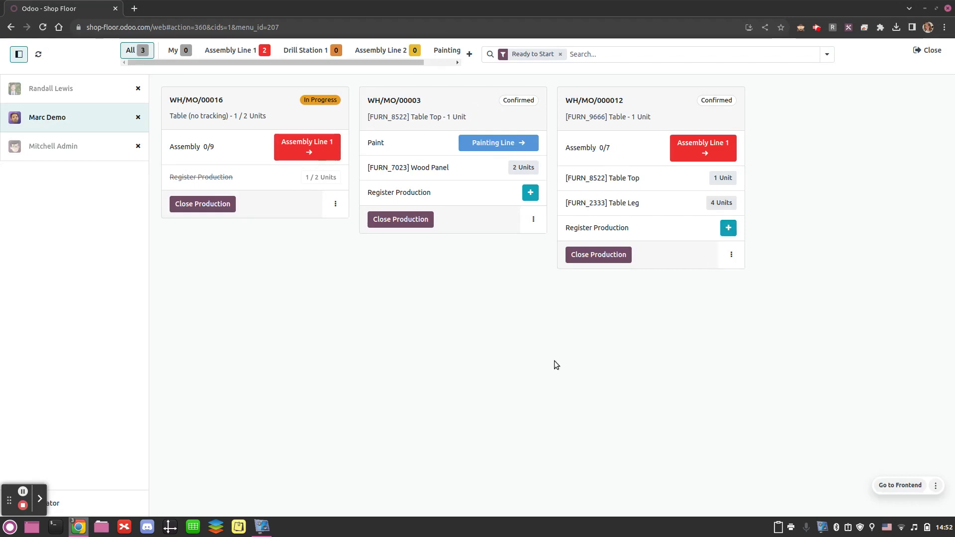
Browse the serial numbers in the Table Top production dialog, then close it without registering
left_click(397, 192)
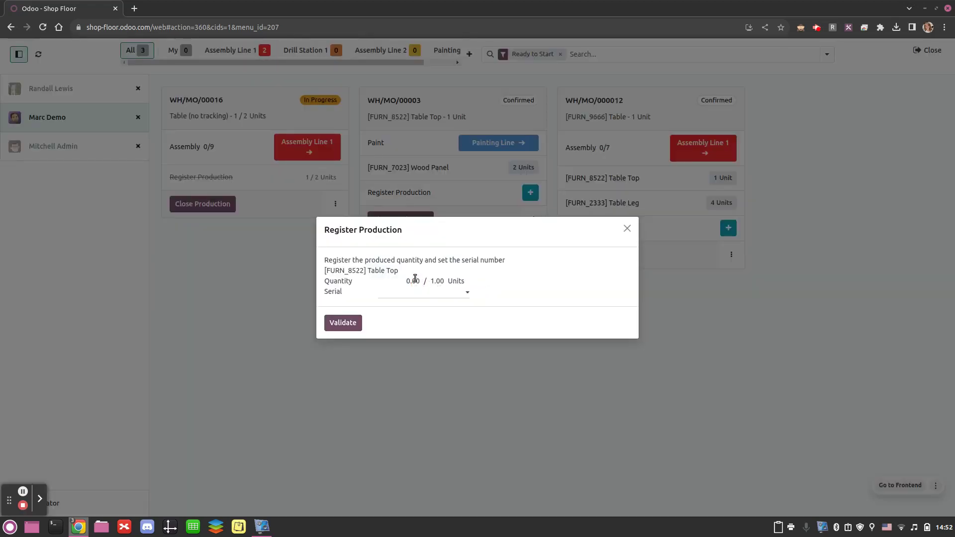
left_click(416, 281)
left_click(410, 292)
left_click(513, 294)
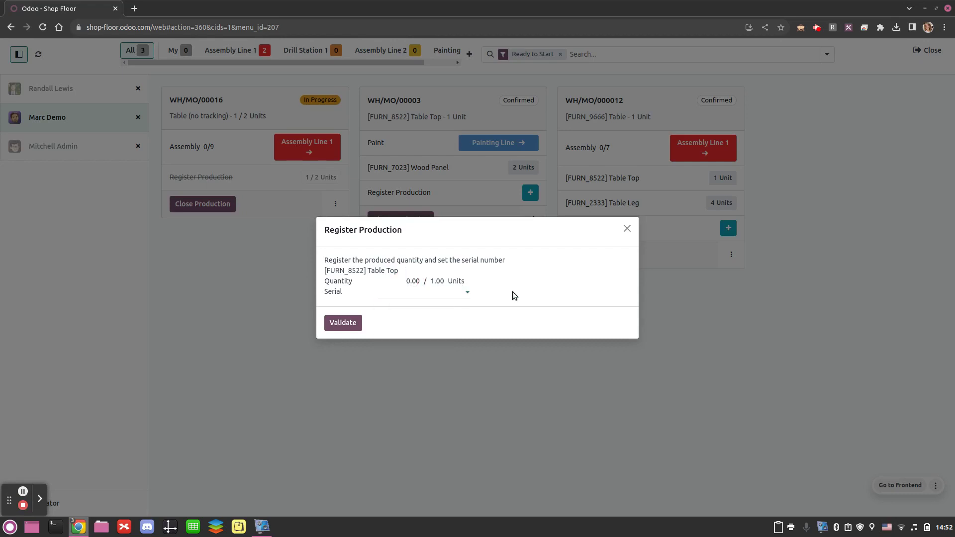
left_click(625, 231)
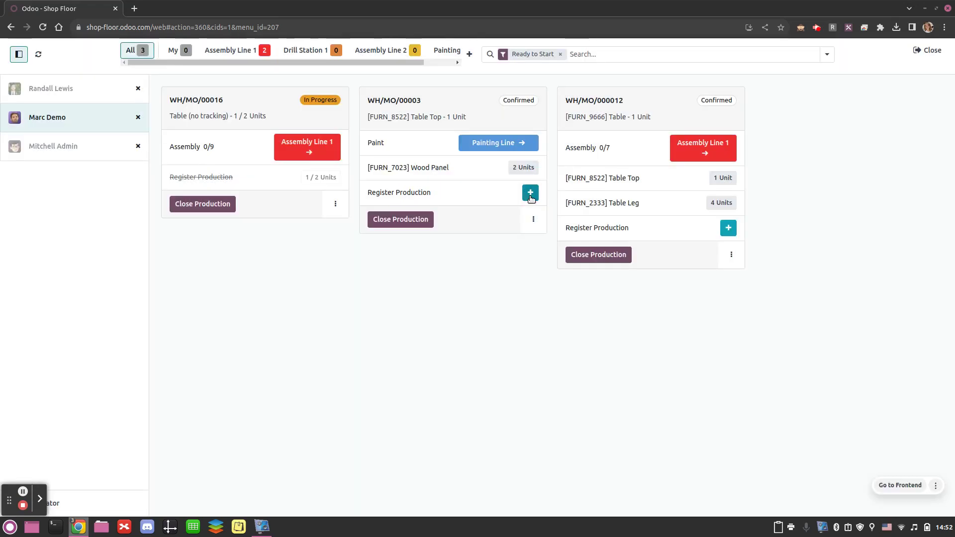
Register the Table Top production for WH/MO/00003 and check its serial TT011
left_click(530, 194)
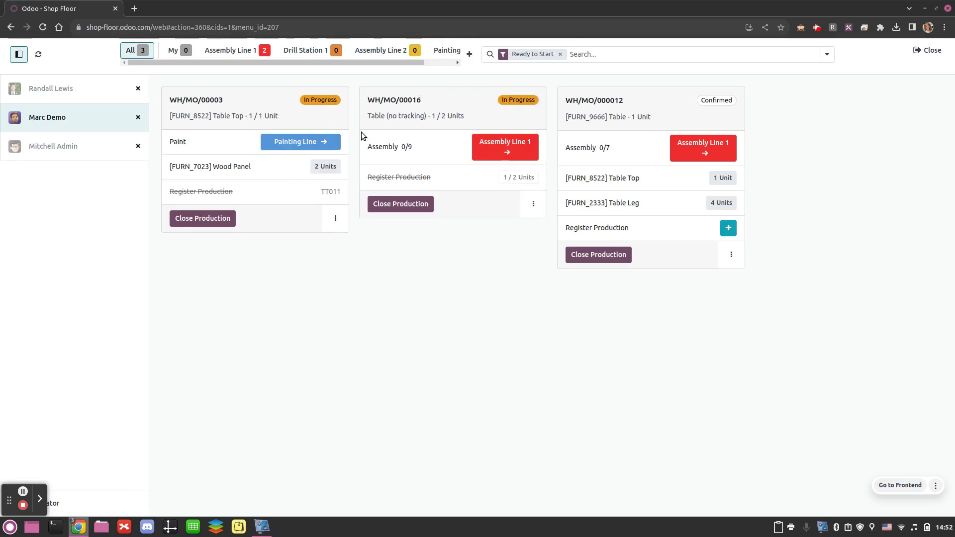
left_click(331, 193)
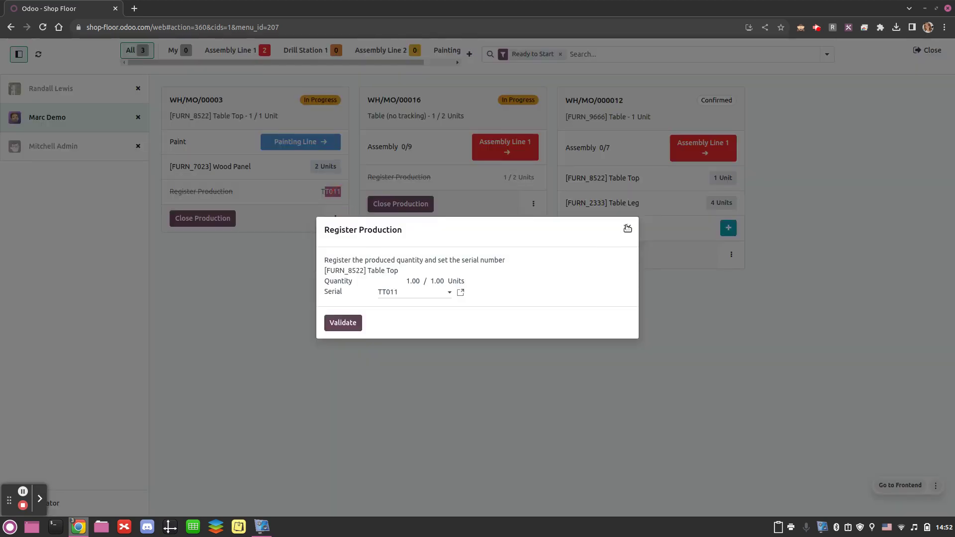
left_click(383, 294)
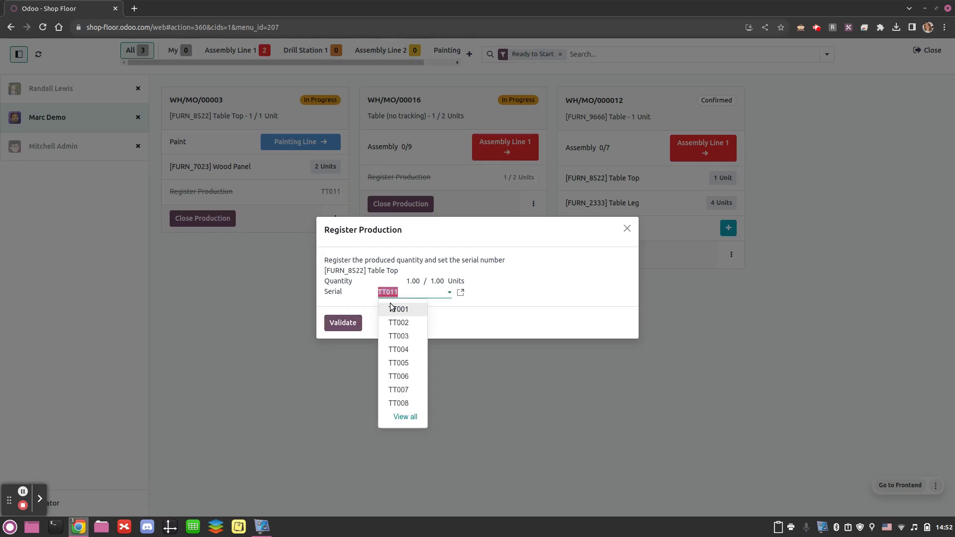
left_click(623, 229)
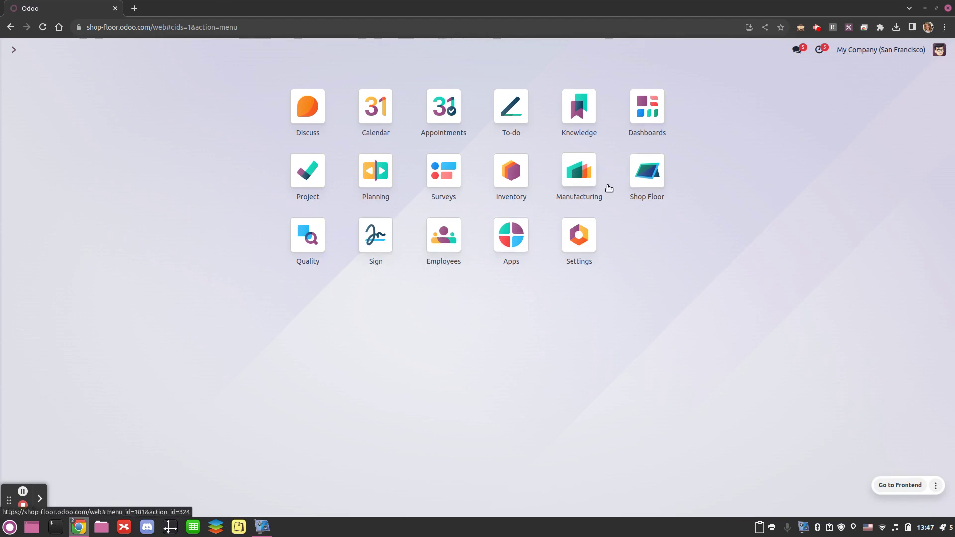
Review the Assembly Line 1 work center under Manufacturing Configuration > Work Centers
left_click(572, 171)
left_click(318, 49)
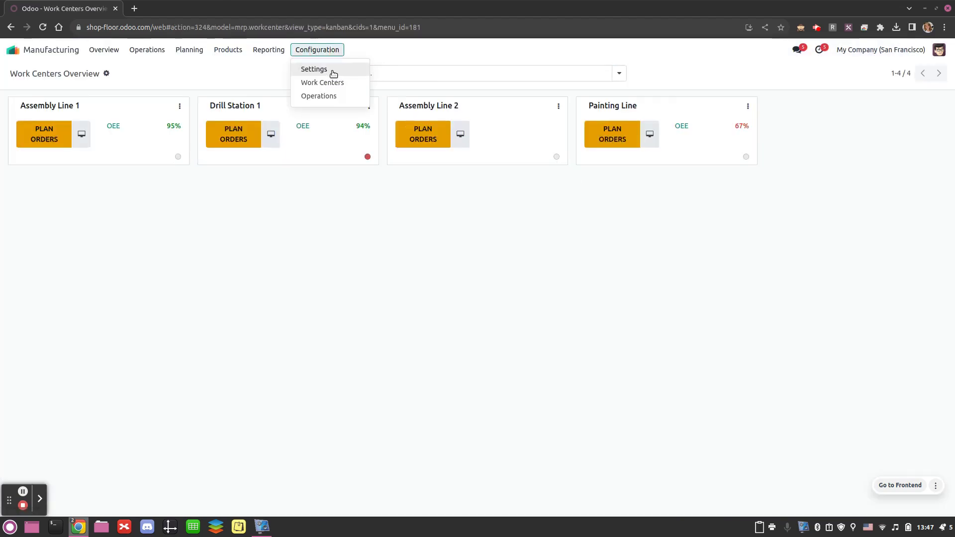
left_click(329, 81)
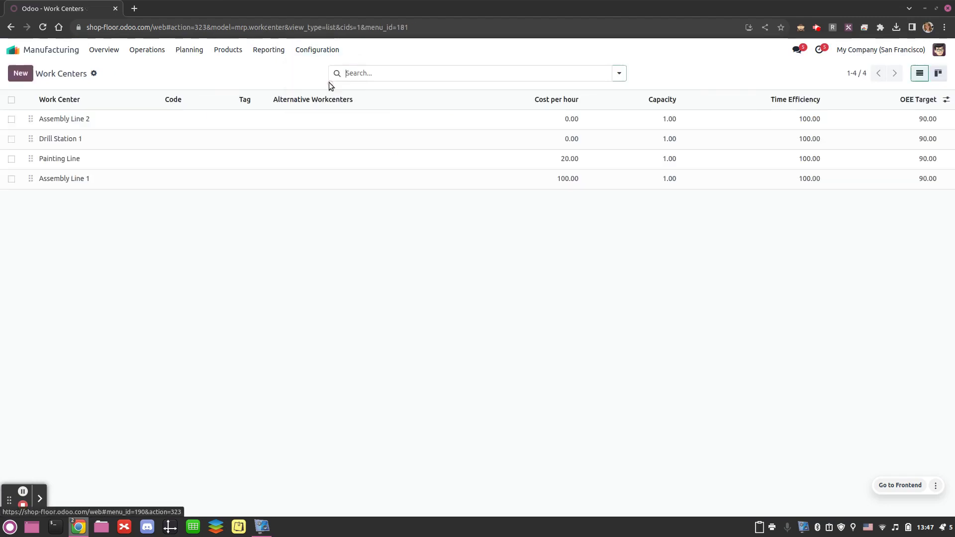
left_click(85, 179)
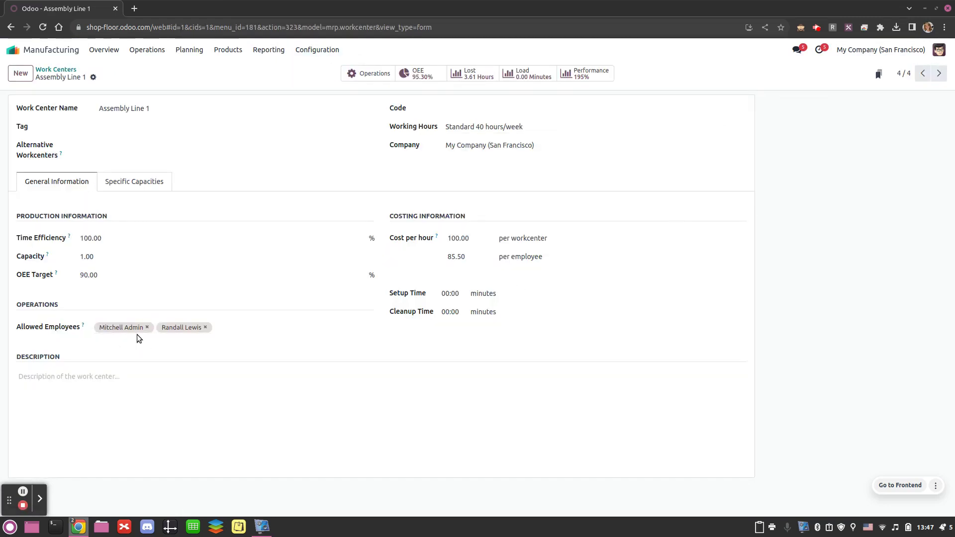
Create and confirm WH/MO/00020 for one [FURN_9666] Table, then switch to the Shop Floor
left_click(147, 50)
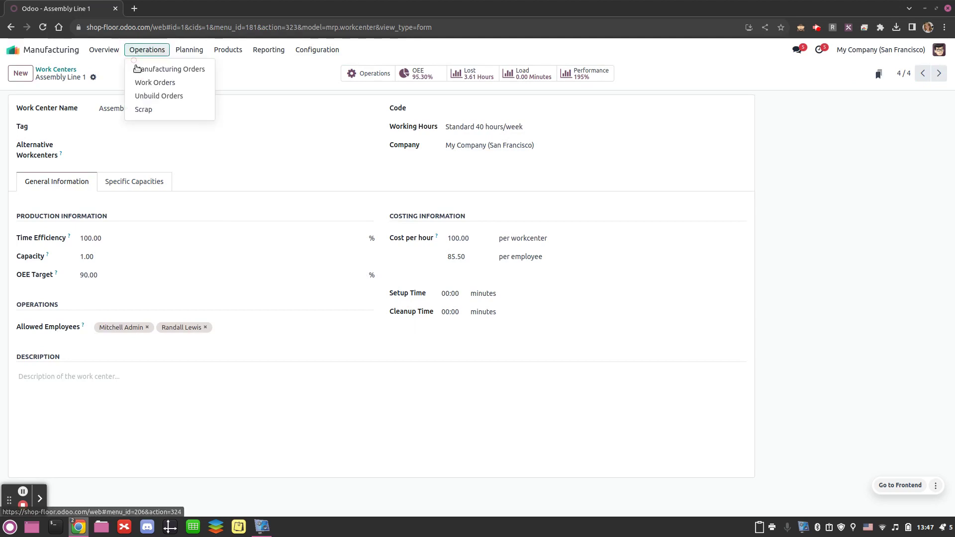
left_click(144, 68)
left_click(29, 74)
type("table")
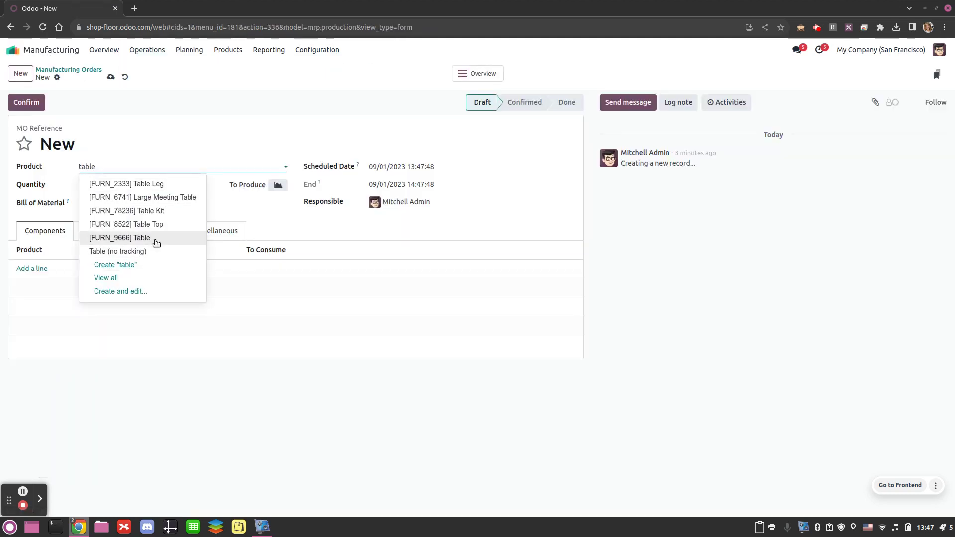
left_click(150, 236)
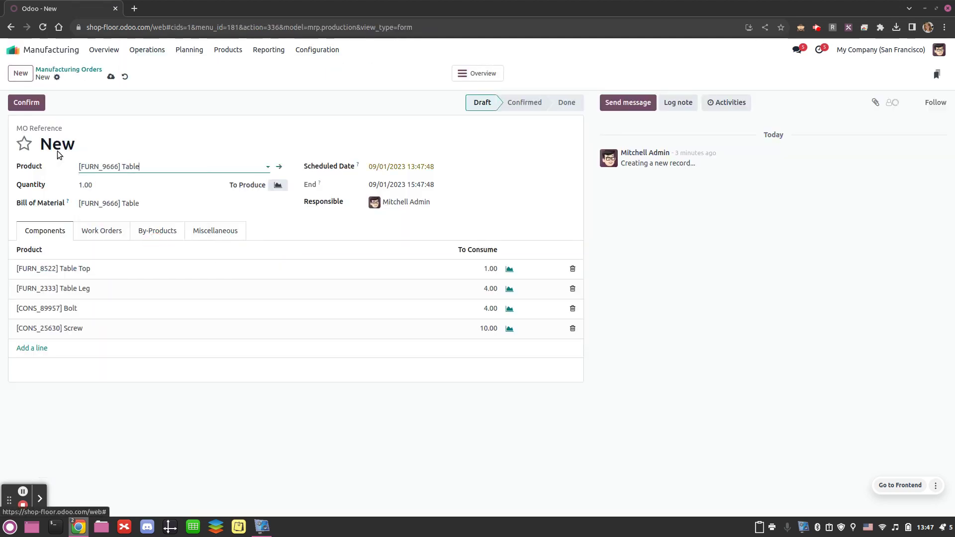
left_click(28, 103)
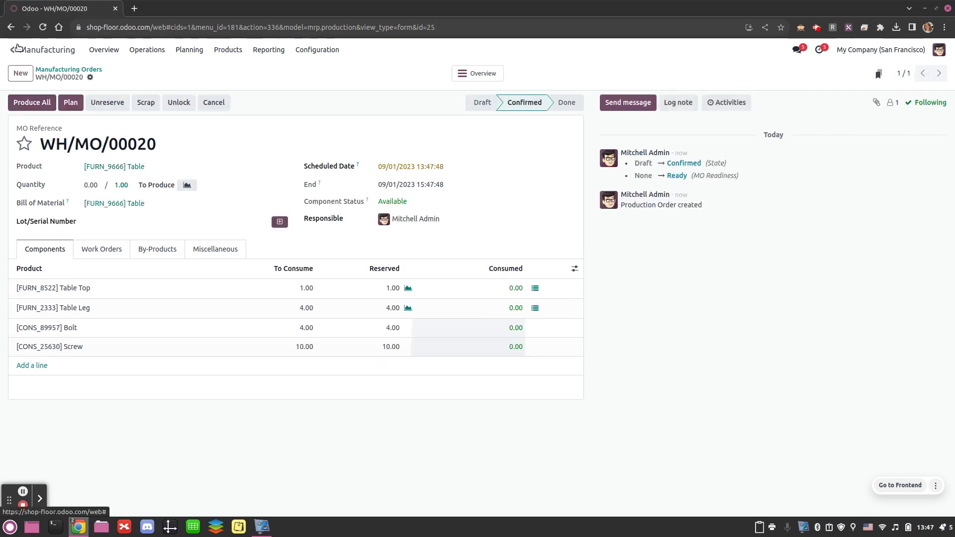
left_click(17, 50)
left_click(638, 167)
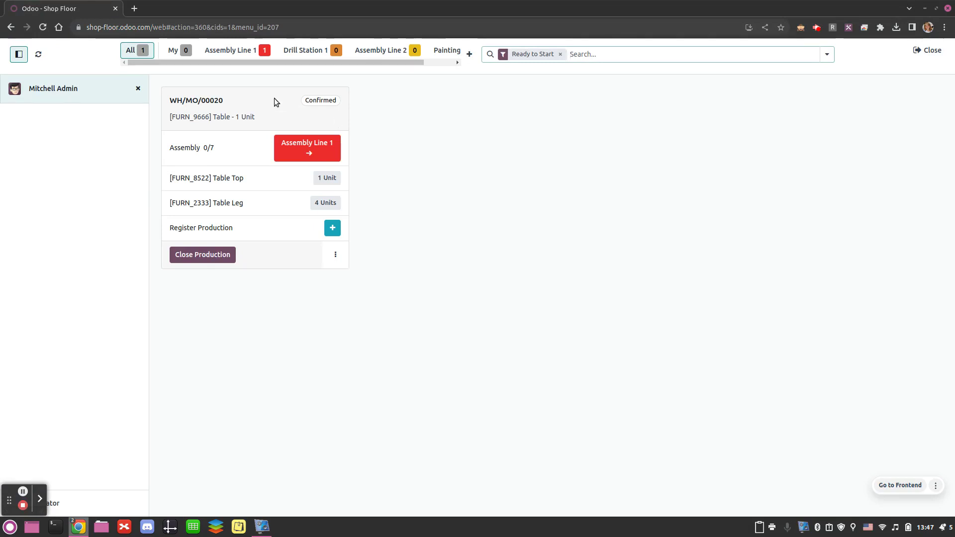
Start the WH/MO/00020 Assembly work order timer on Assembly Line 1 and bring up Add Operator
left_click(321, 150)
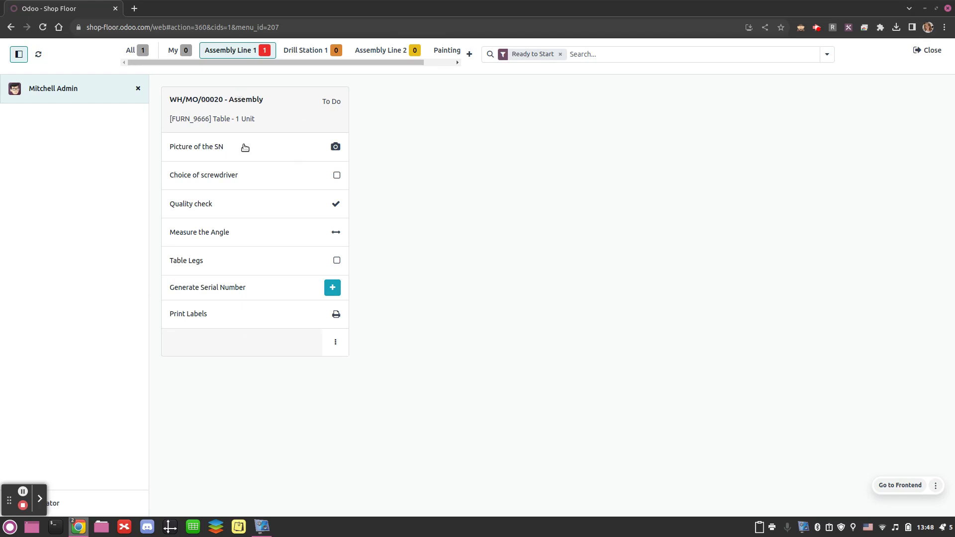
left_click(294, 115)
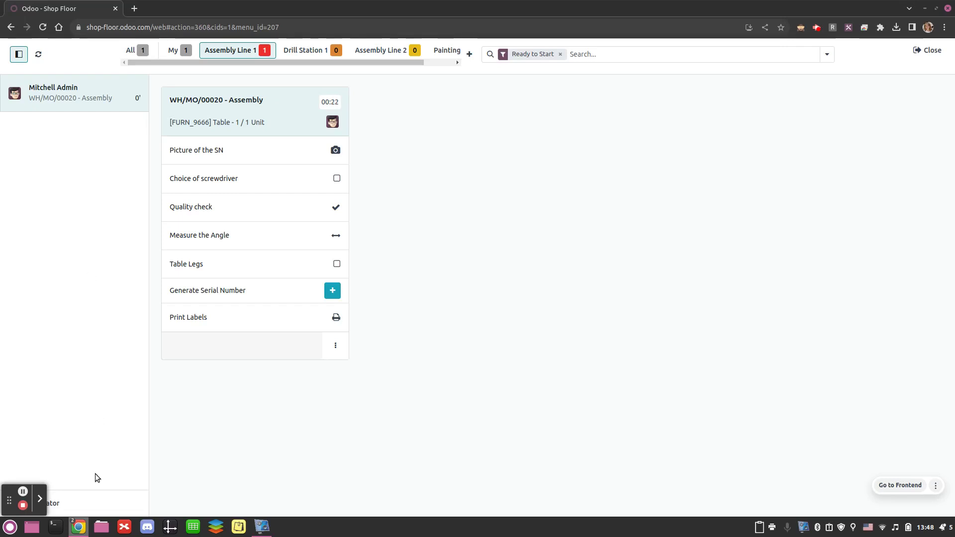
left_click(80, 503)
scroll(386, 397, "down", 1)
Log in a second employee, assign them to WH/MO/00020's Assembly, and begin attaching the SN picture
scroll(386, 396, "down", 1)
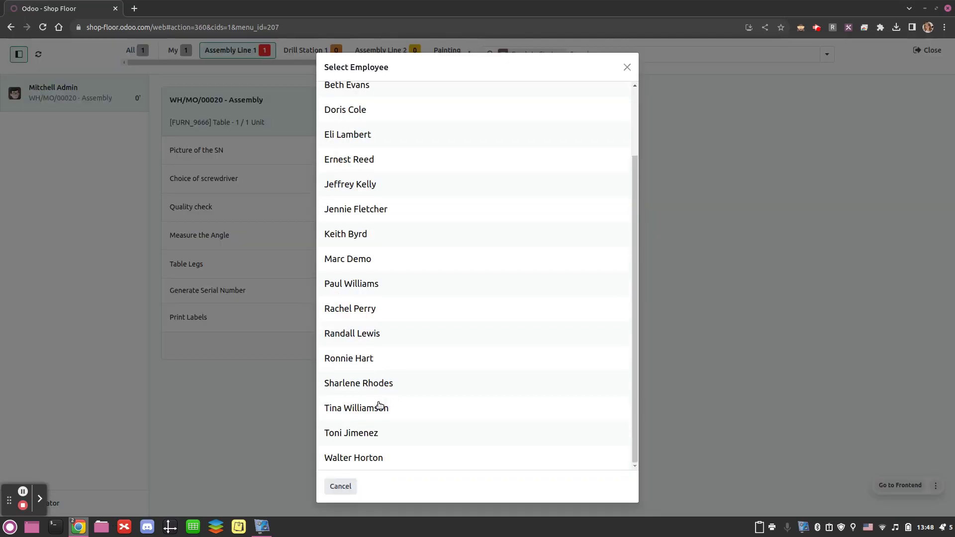
left_click(343, 341)
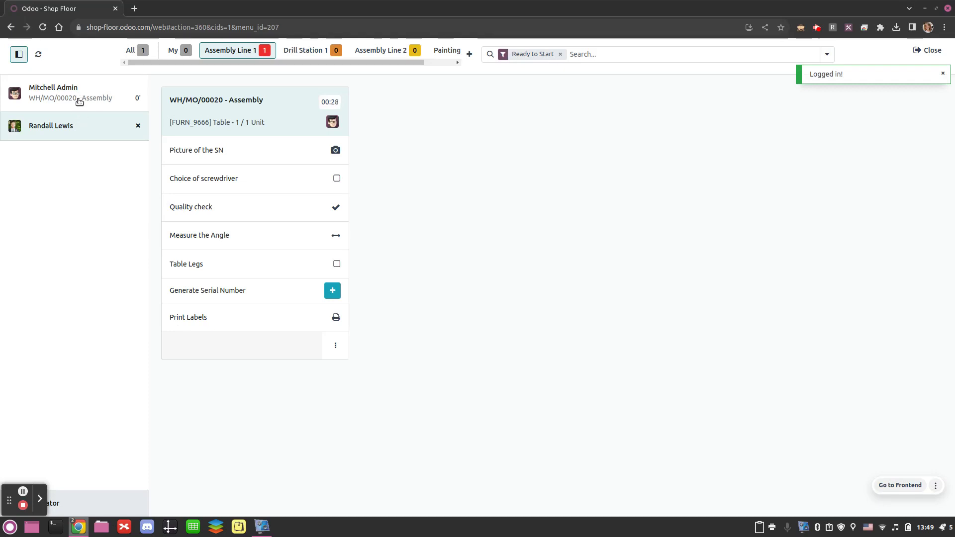
left_click(297, 124)
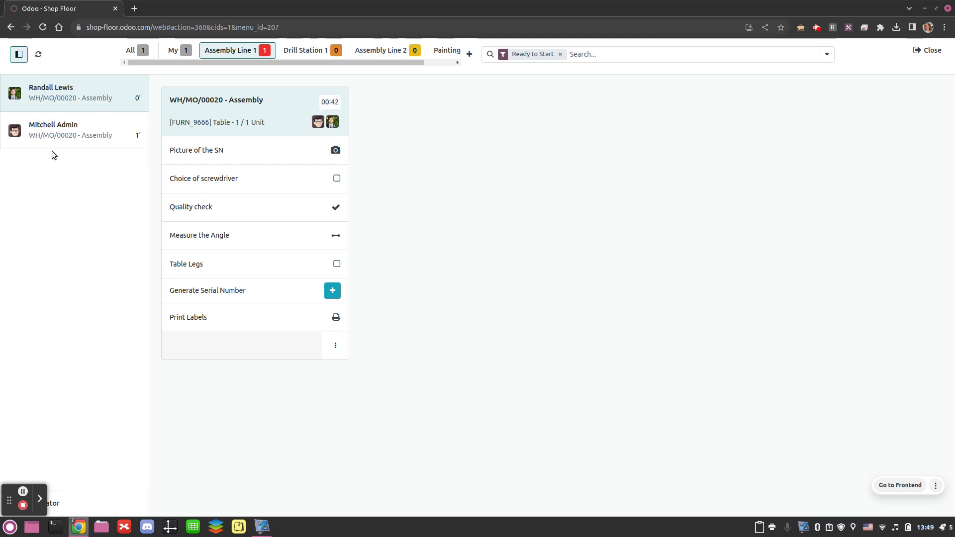
left_click(335, 149)
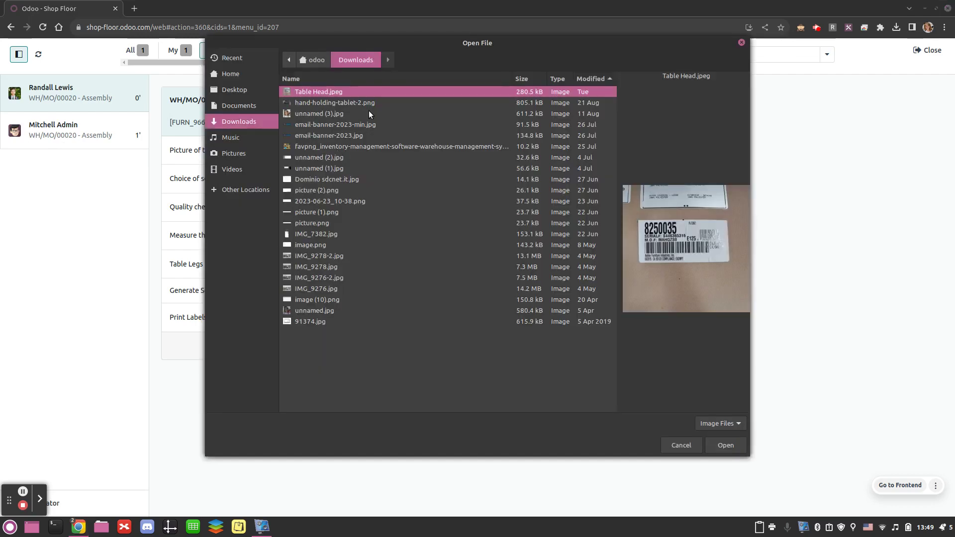
Upload Table Head.jpeg, pass the screwdriver and quality checks, and validate a 90 mm angle measure
key("Return")
left_click(336, 179)
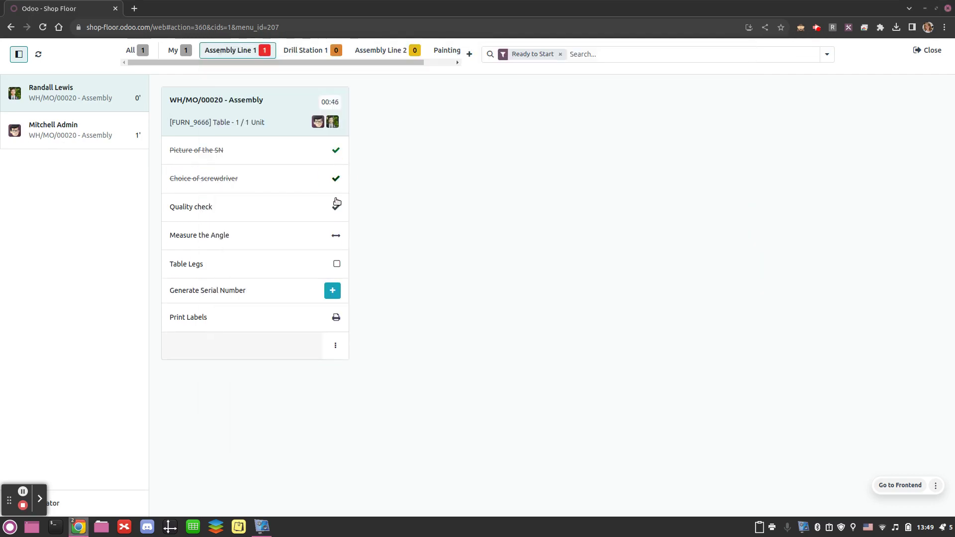
left_click(336, 208)
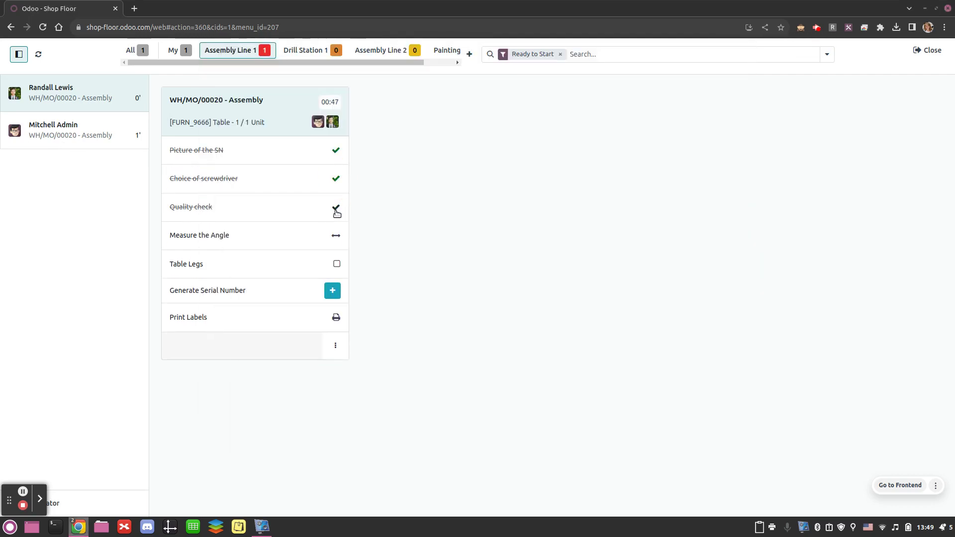
left_click(337, 237)
left_click(450, 197)
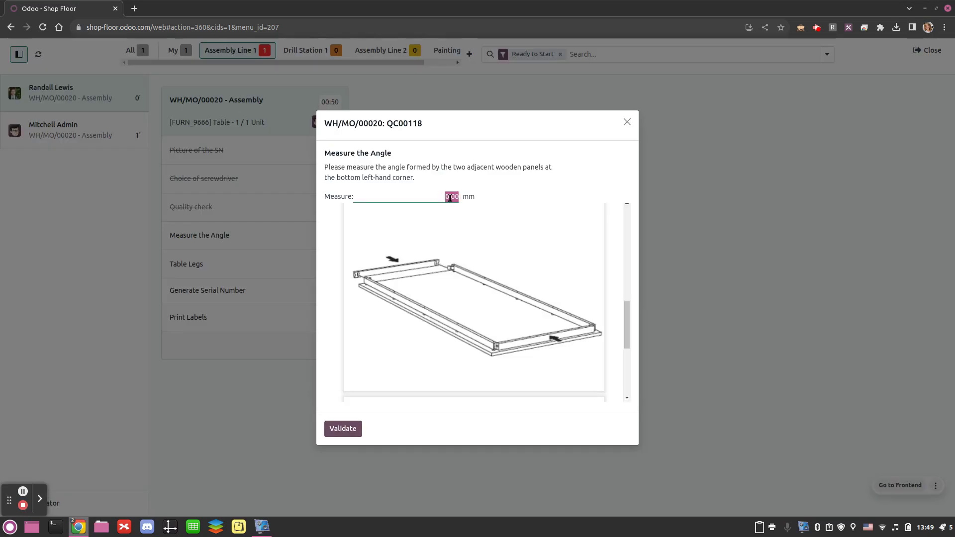
type("90")
left_click(343, 429)
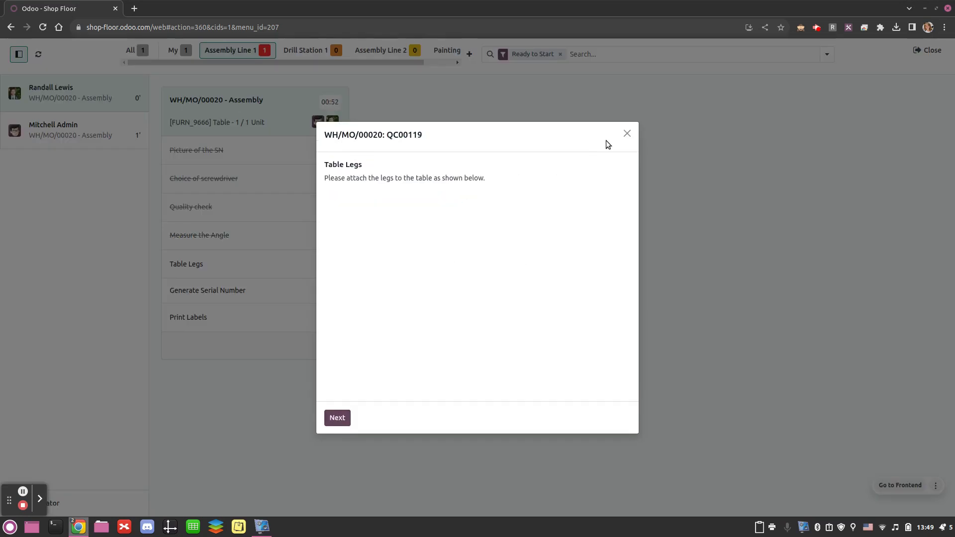
Complete the table legs step, generate serial 0000011, print labels, and mark the work order done
left_click(627, 133)
left_click(336, 264)
left_click(333, 289)
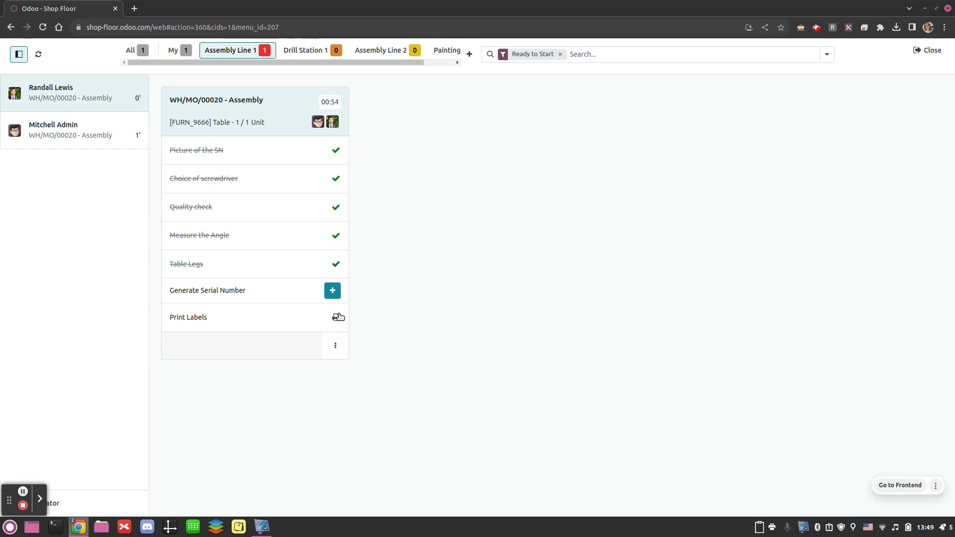
left_click(336, 317)
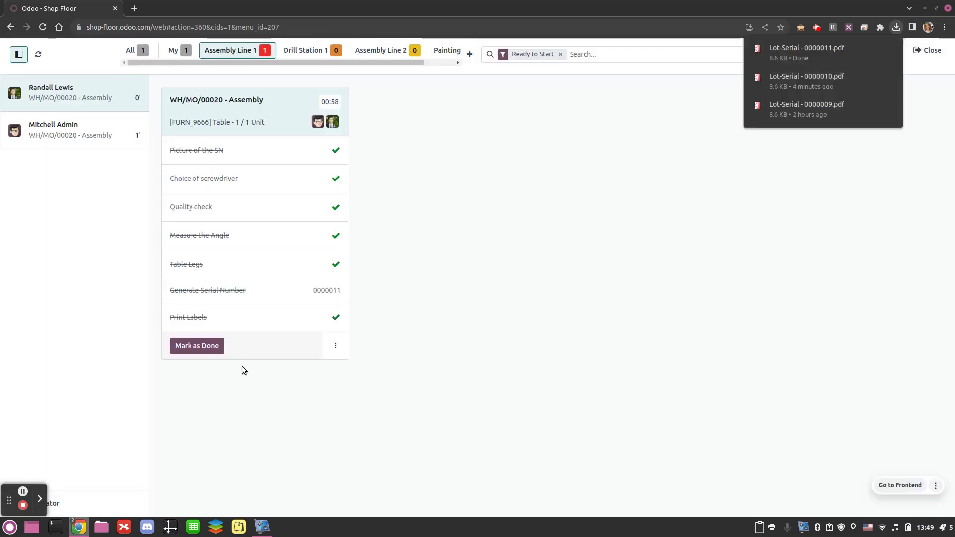
left_click(193, 348)
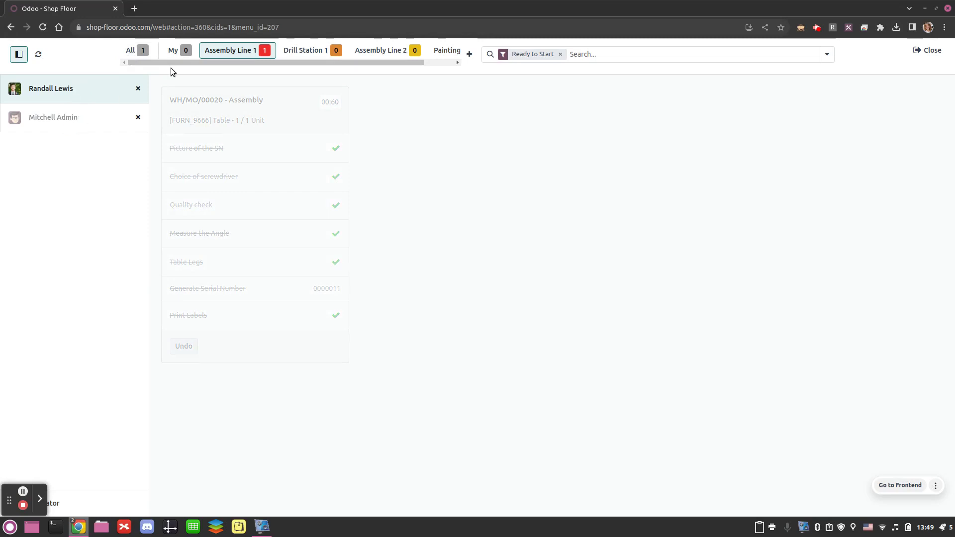
Open WH/MO/00020's Paint work order on the Painting Line and list employees to add
left_click(141, 51)
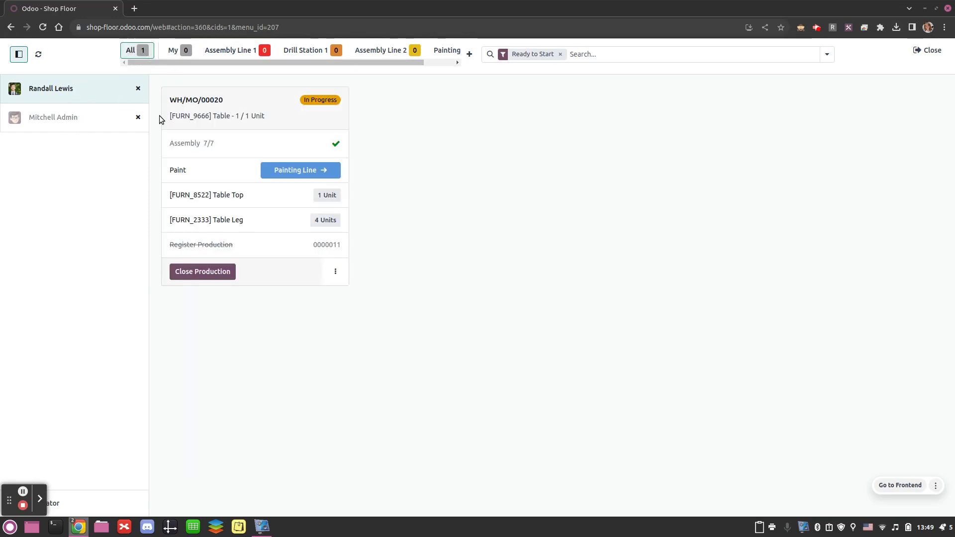
left_click(288, 171)
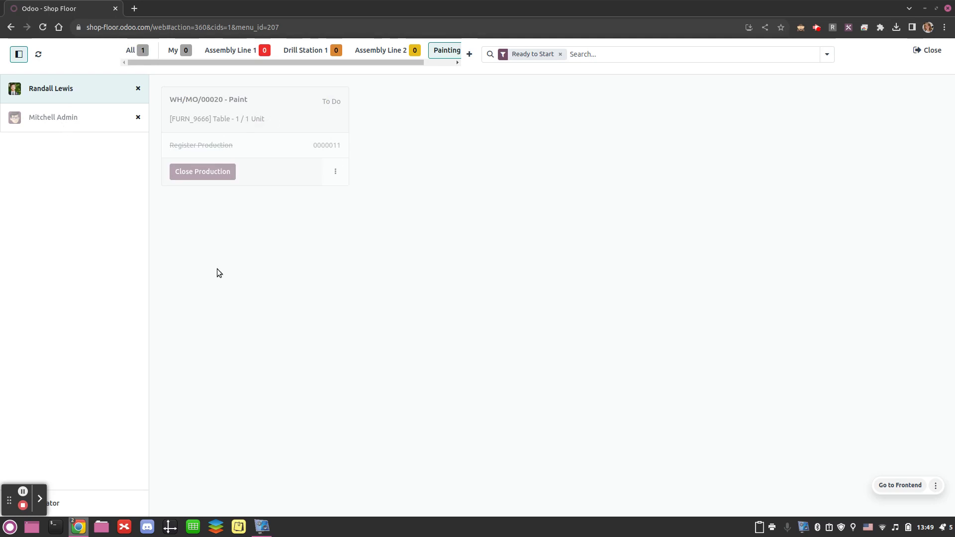
left_click_drag(412, 63, 441, 63)
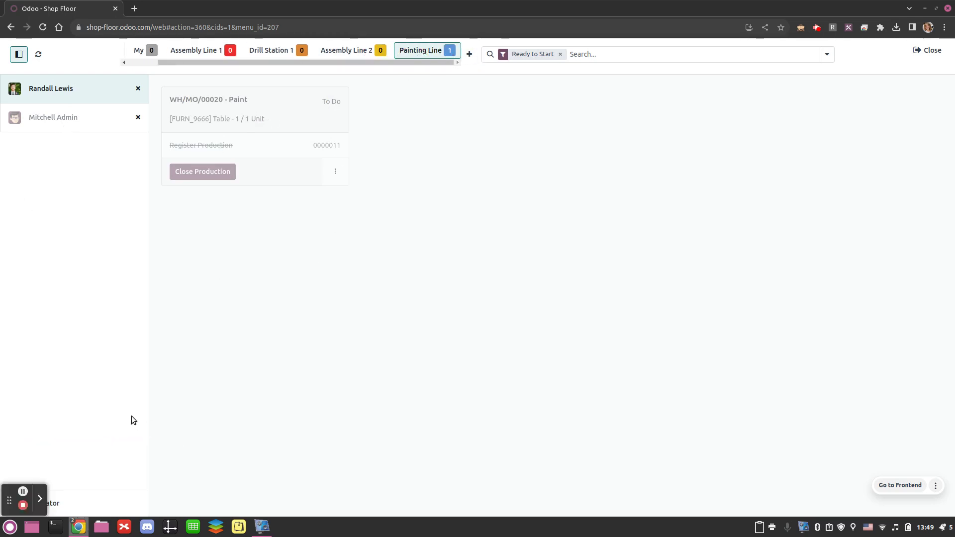
left_click(108, 497)
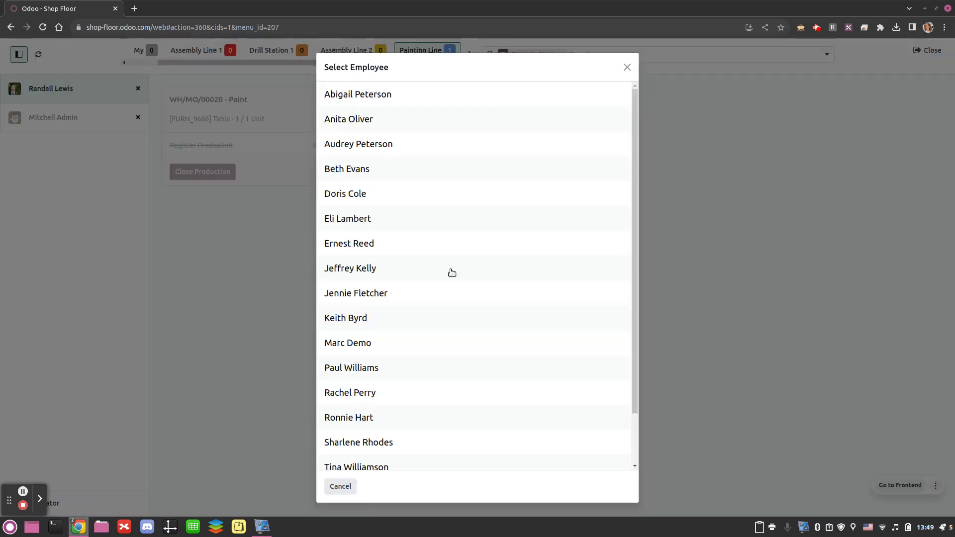
Log in an employee with their password, then start and stop the Paint work order
left_click(345, 344)
type("11")
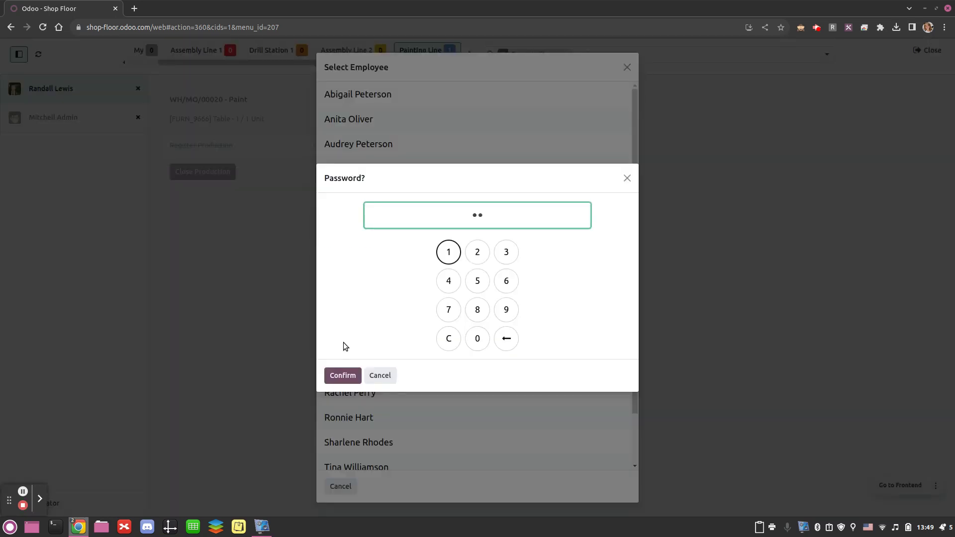
key("Return")
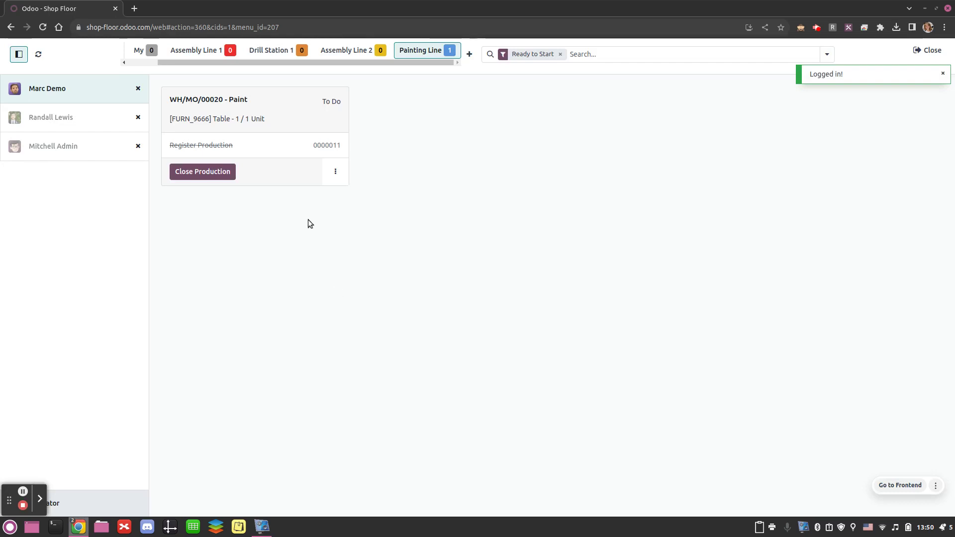
left_click(303, 116)
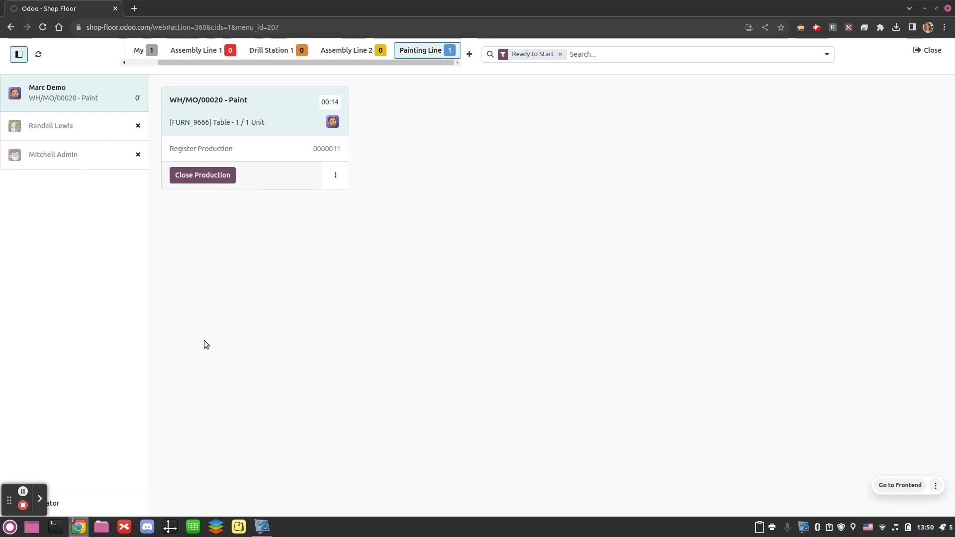
left_click(307, 118)
Add a second employee as operator and start the Paint work order under them
left_click(96, 503)
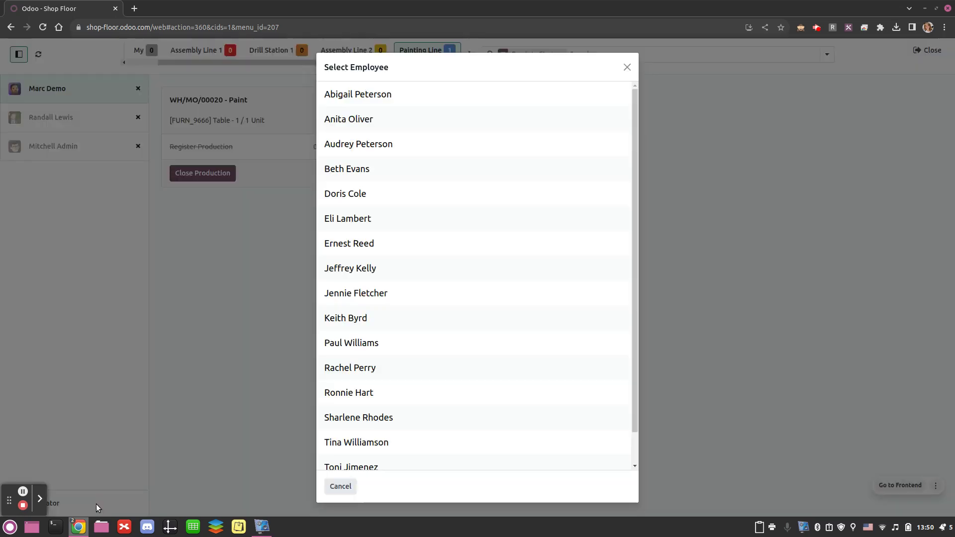
scroll(393, 348, "down", 1)
scroll(405, 403, "up", 1)
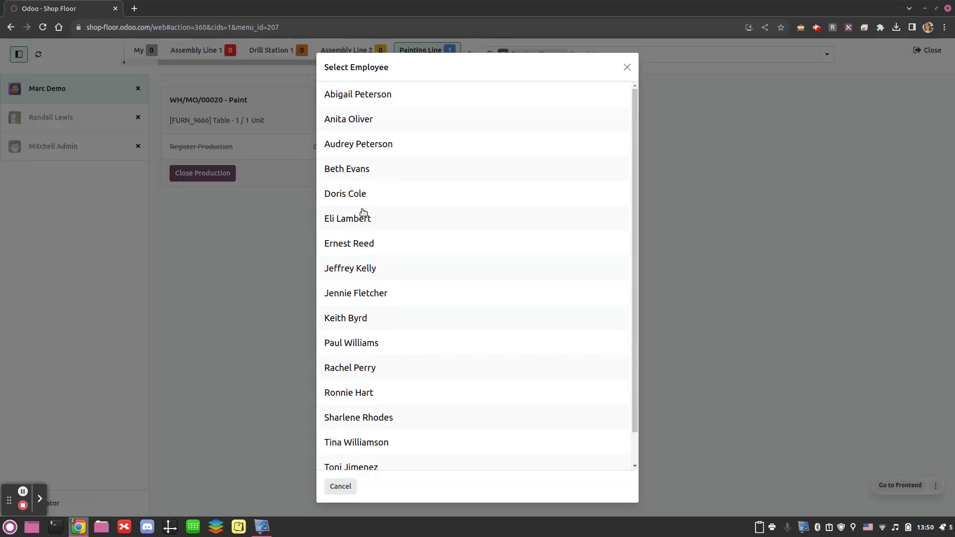
left_click(347, 169)
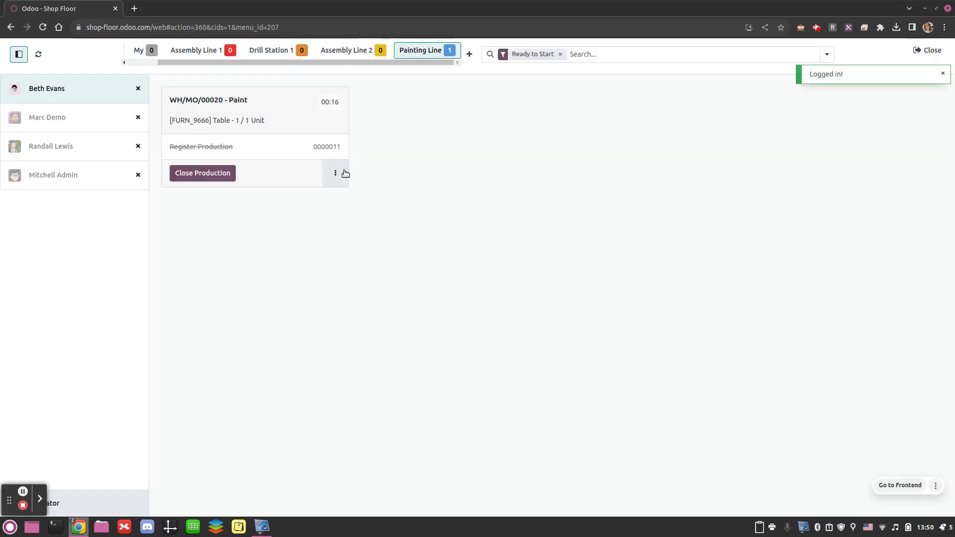
left_click(301, 118)
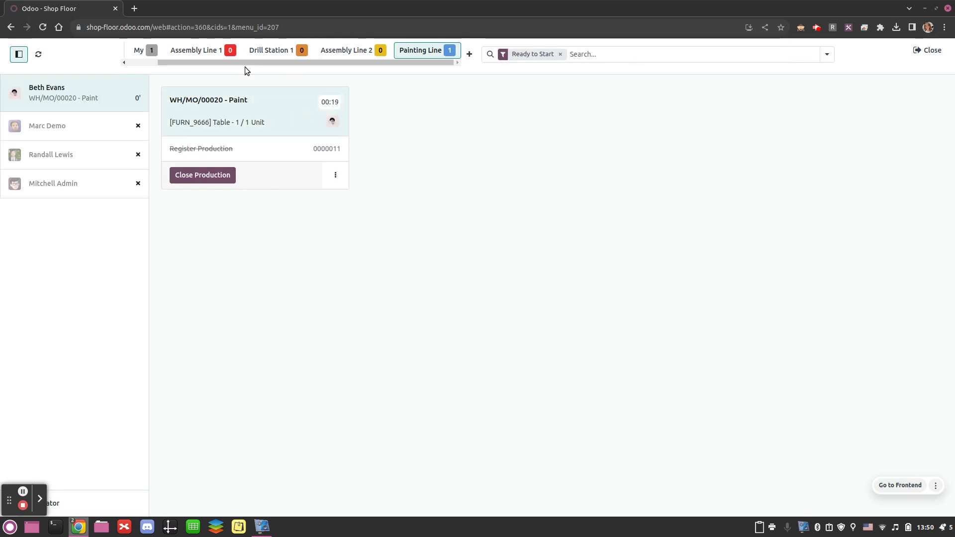
Close production of WH/MO/00020's Paint order and return to the app menu
left_click(201, 186)
left_click(200, 175)
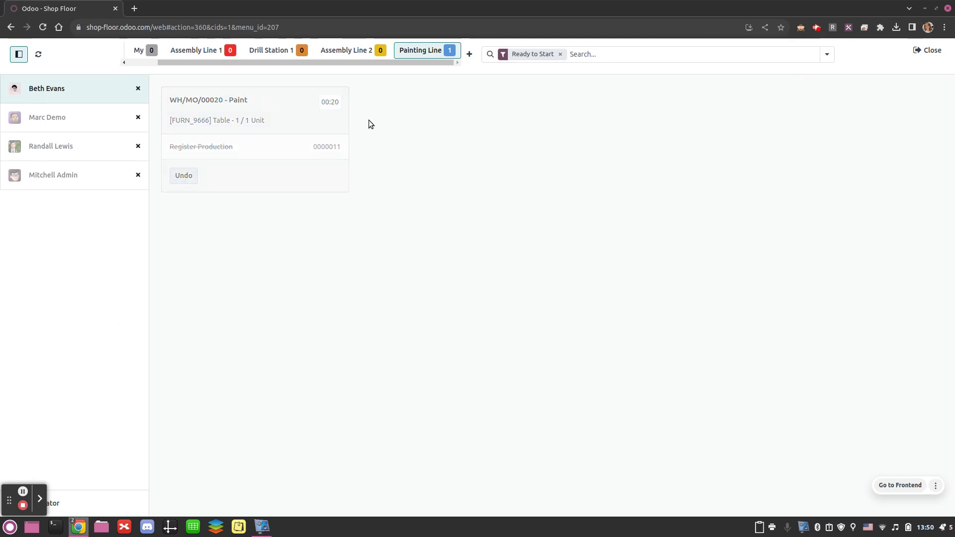
left_click(926, 51)
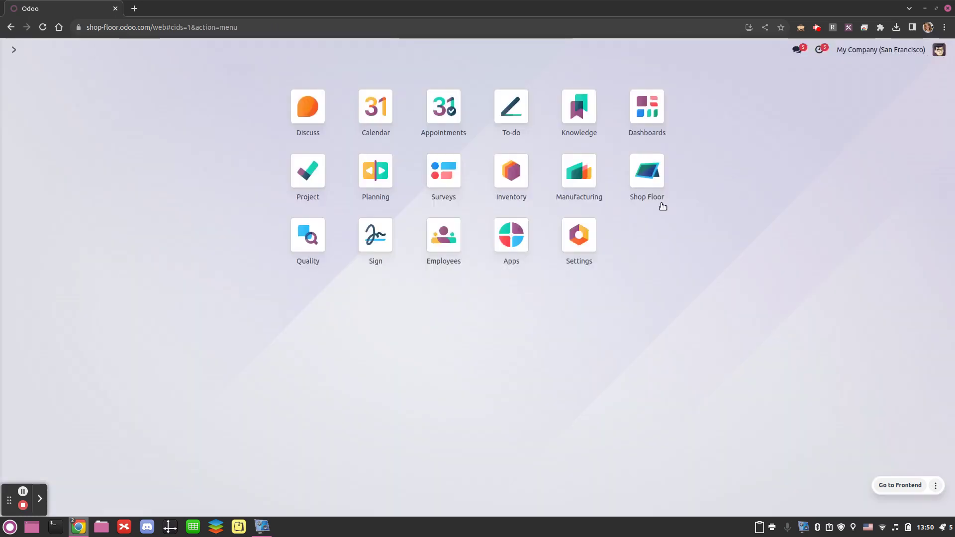
Go to the Work Orders list in the Manufacturing app
left_click(593, 182)
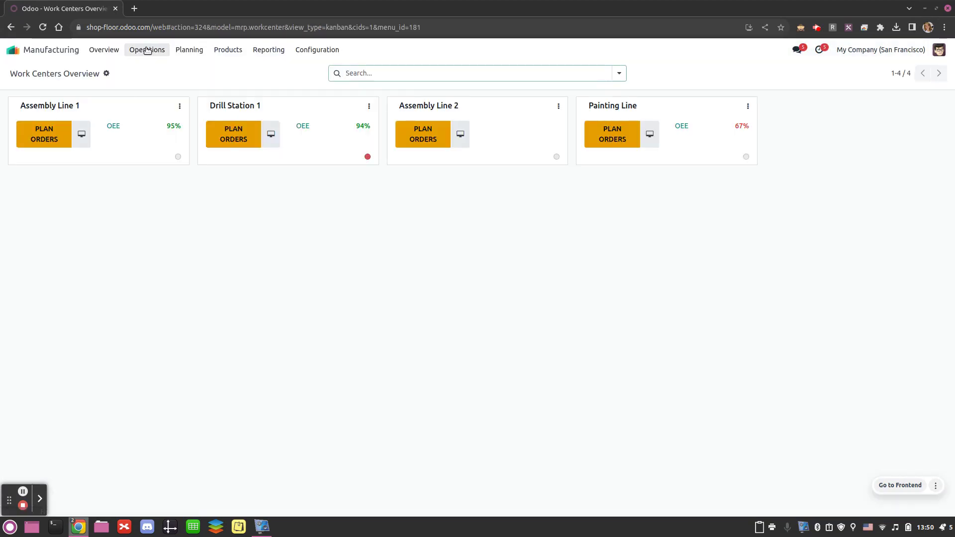
left_click(147, 50)
left_click(145, 83)
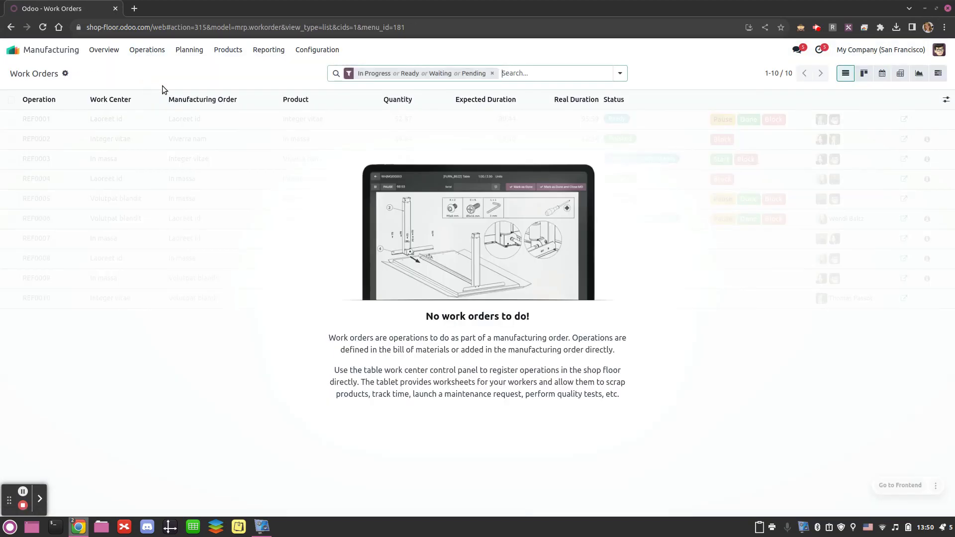
Remove the status filter, group by manufacturing order, and open WH/MO/00020's Assembly work order
left_click(492, 73)
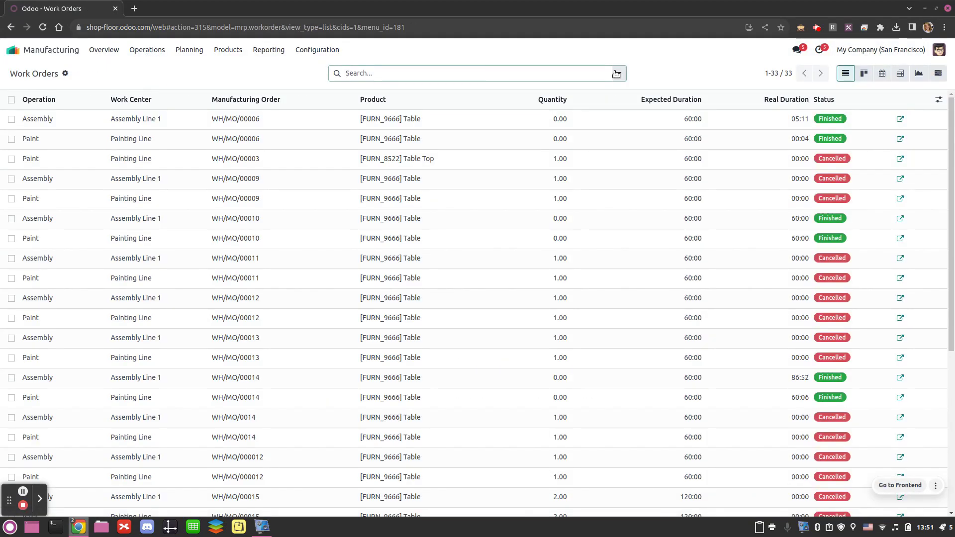
left_click(624, 73)
left_click(464, 129)
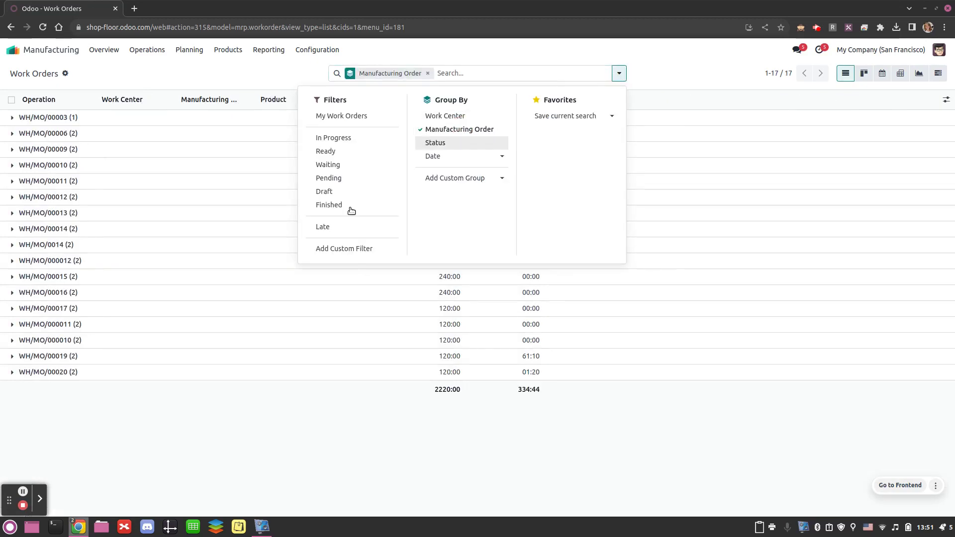
left_click(65, 373)
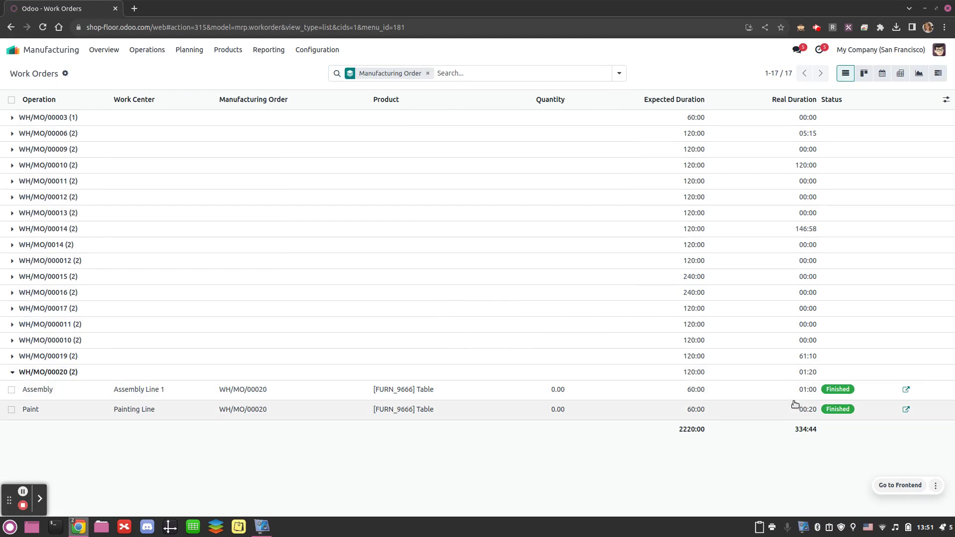
left_click(557, 383)
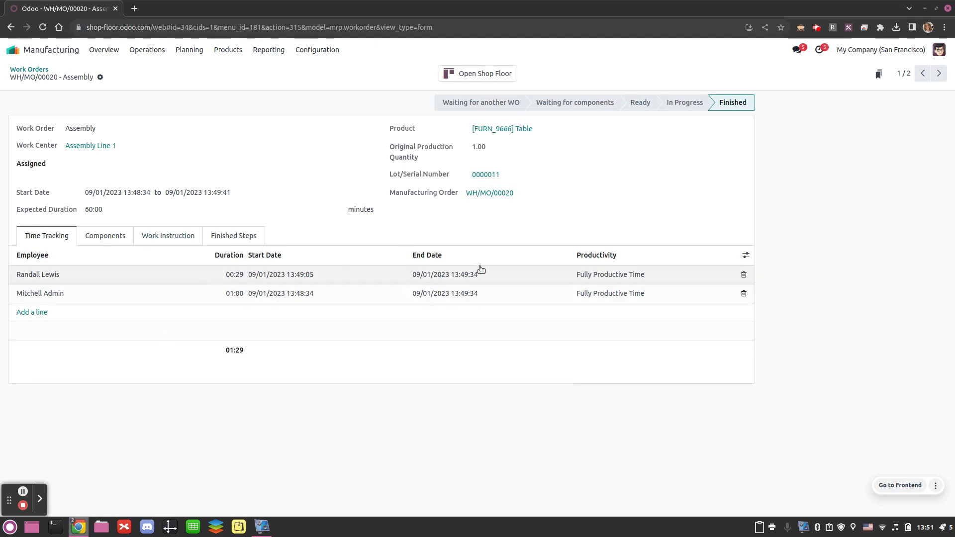
View the cost overview of manufacturing order WH/MO/00020, then go back
left_click(490, 194)
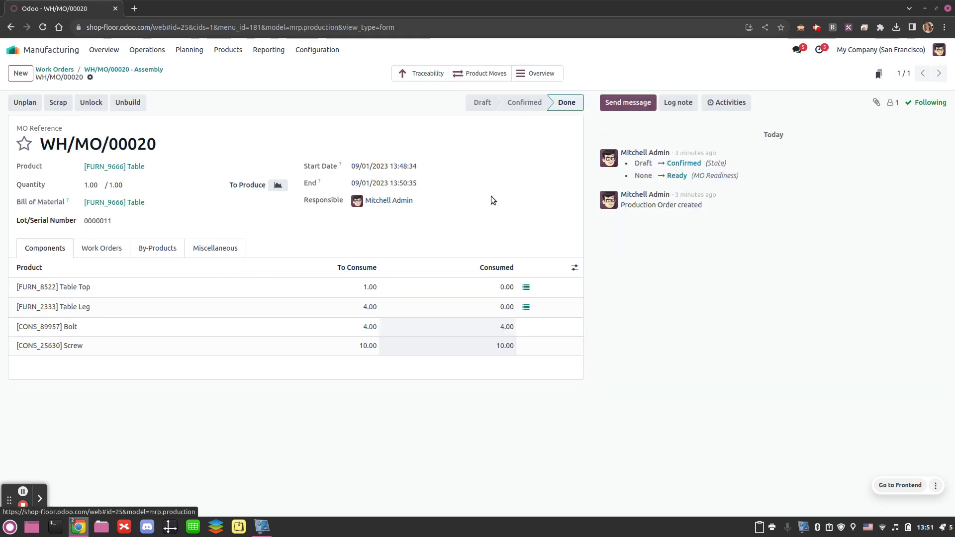
left_click(549, 74)
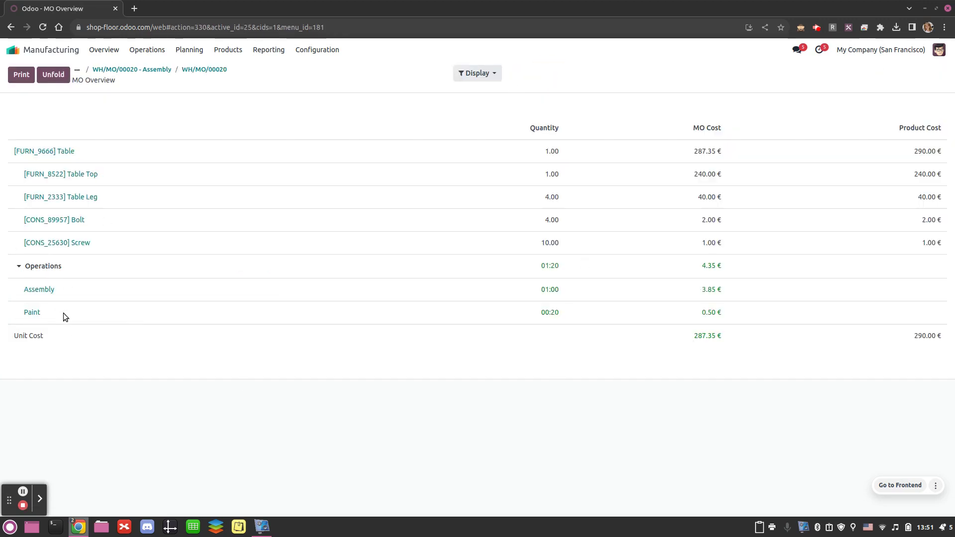
left_click(97, 70)
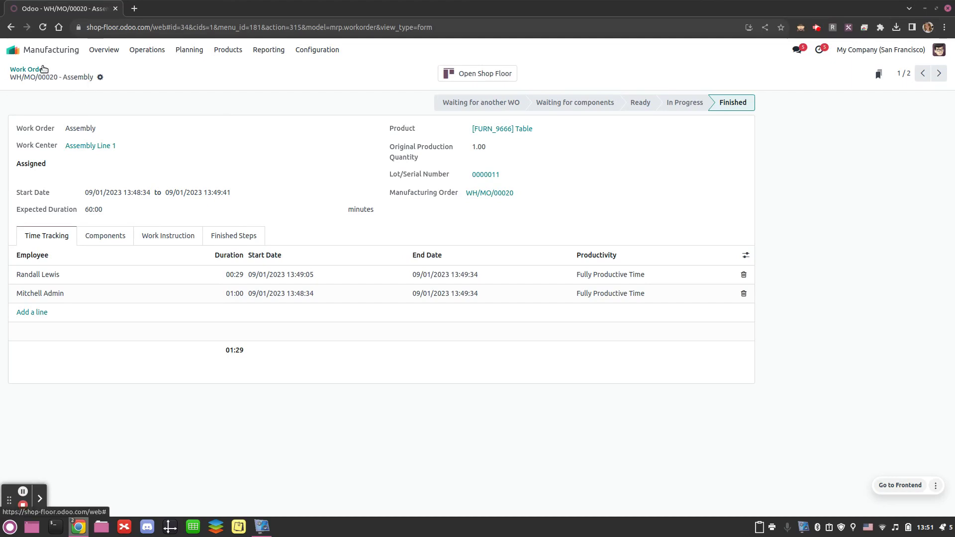
Inspect the Paint work order's time-tracking End Date, then return to the list
left_click(44, 69)
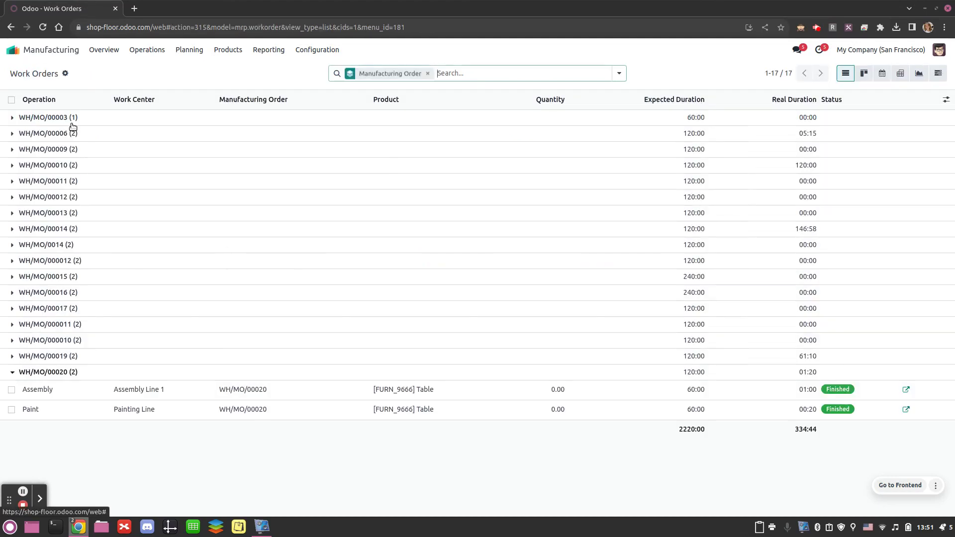
left_click(99, 408)
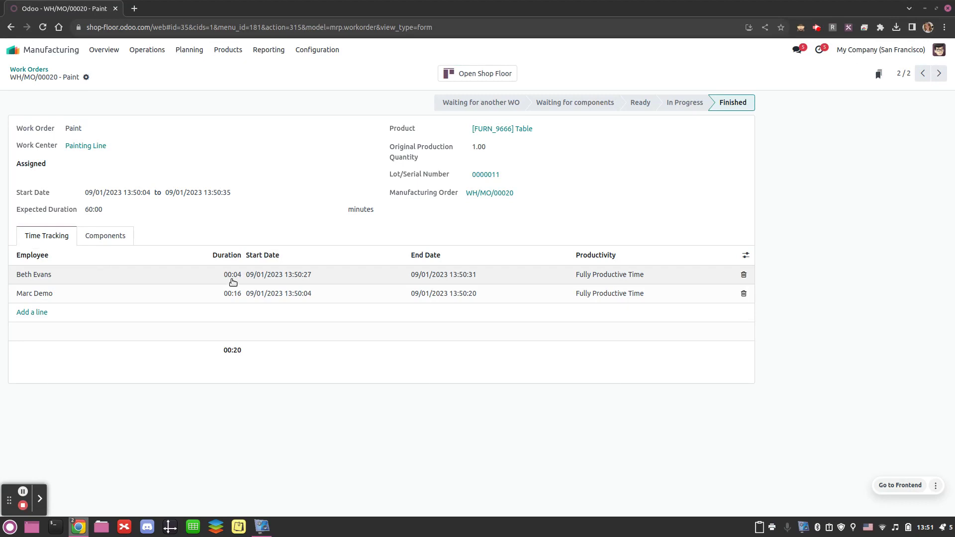
left_click(450, 276)
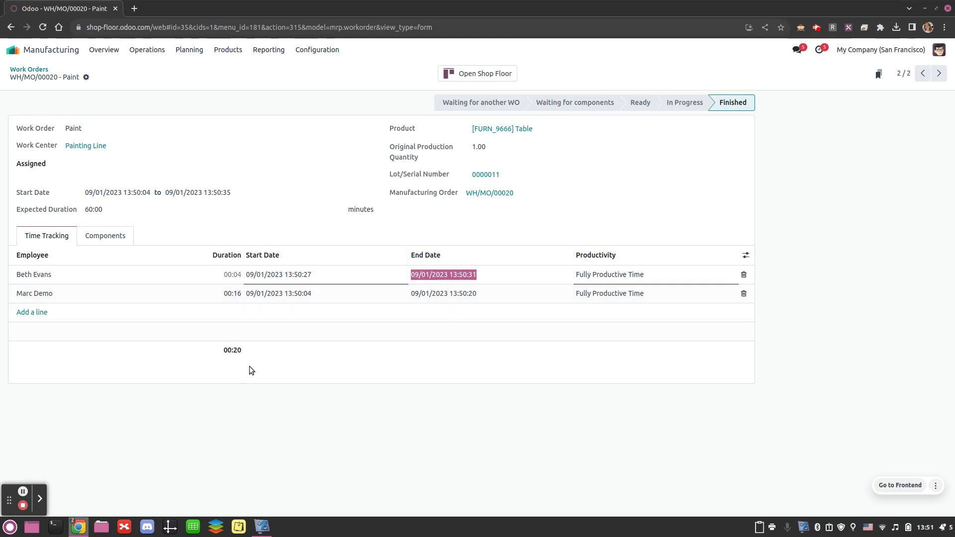
left_click(45, 69)
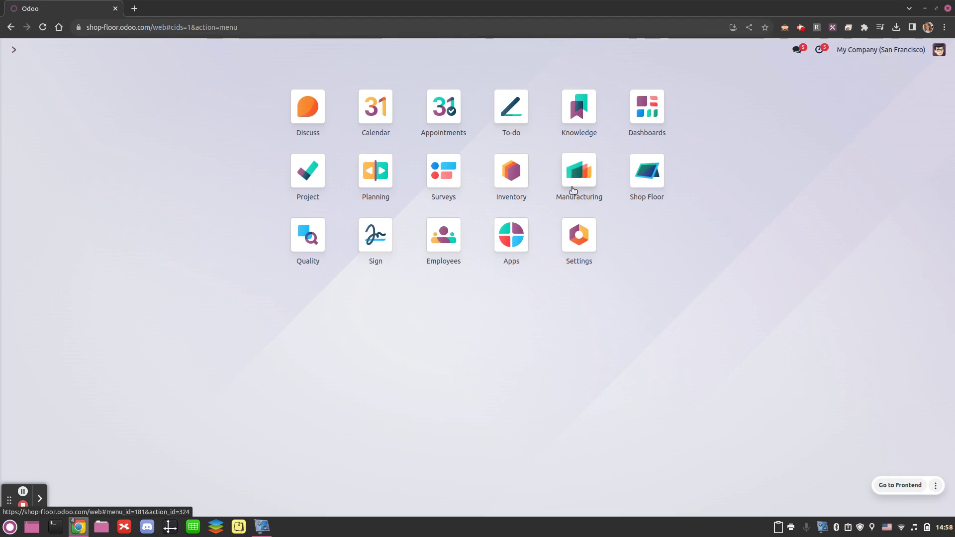
In Shop Floor, show Assembly Line 1 orders and log in an operator with their PIN
left_click(636, 169)
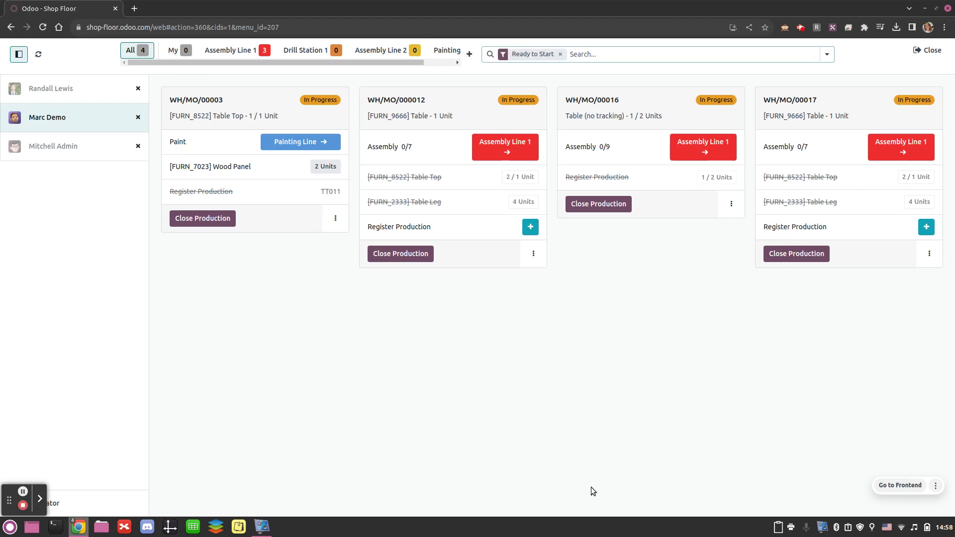
left_click(249, 54)
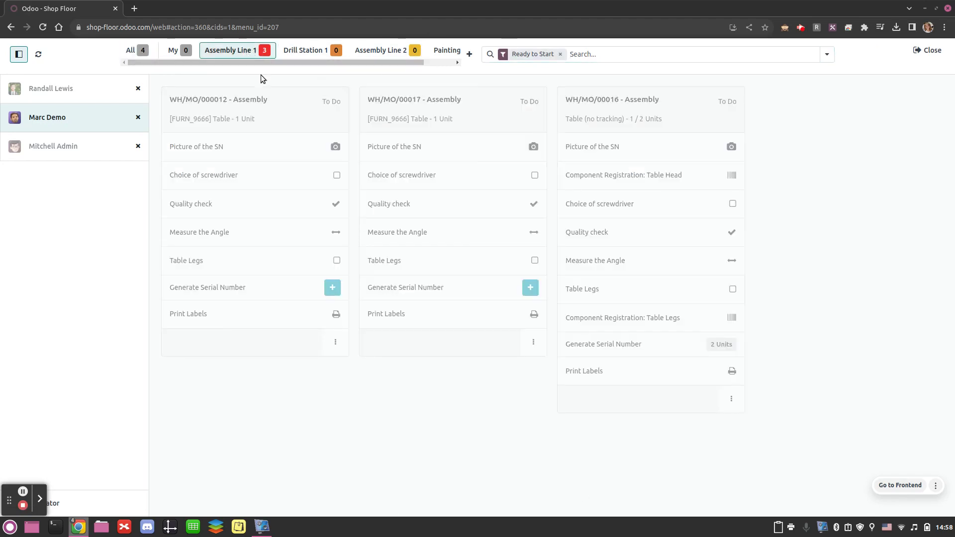
left_click(75, 146)
left_click(457, 261)
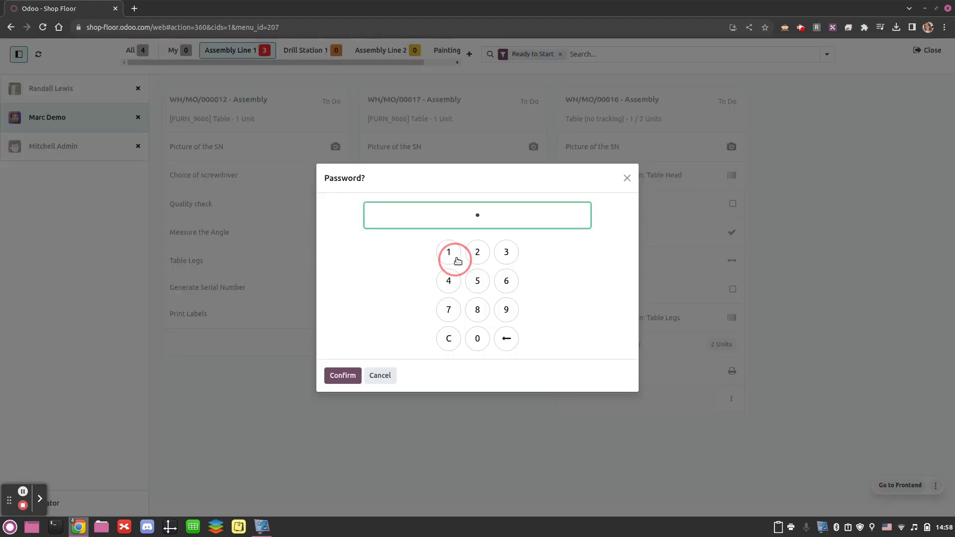
left_click(479, 263)
left_click(502, 261)
left_click(450, 278)
left_click(342, 375)
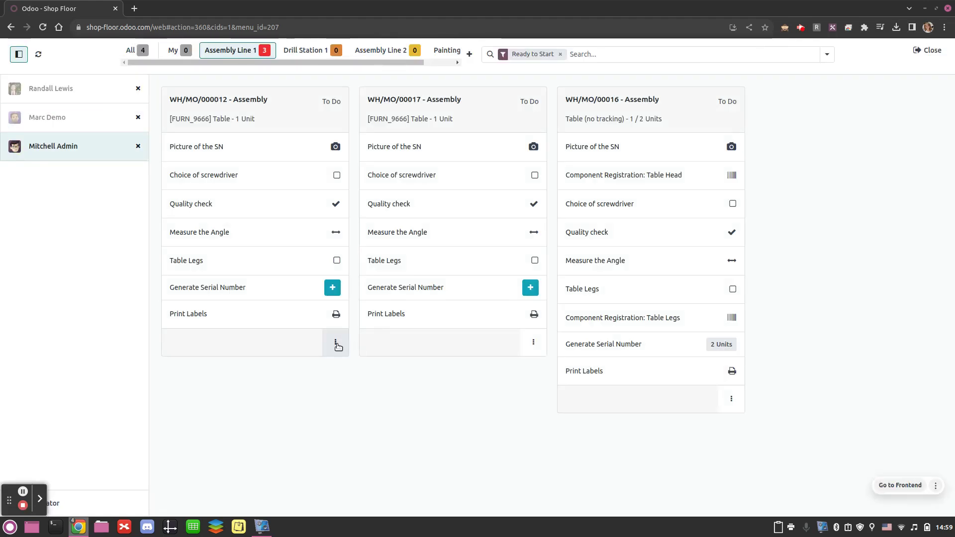
Move WH/MO/00017 to Assembly Line 2 and check both assembly lines' orders
left_click(528, 350)
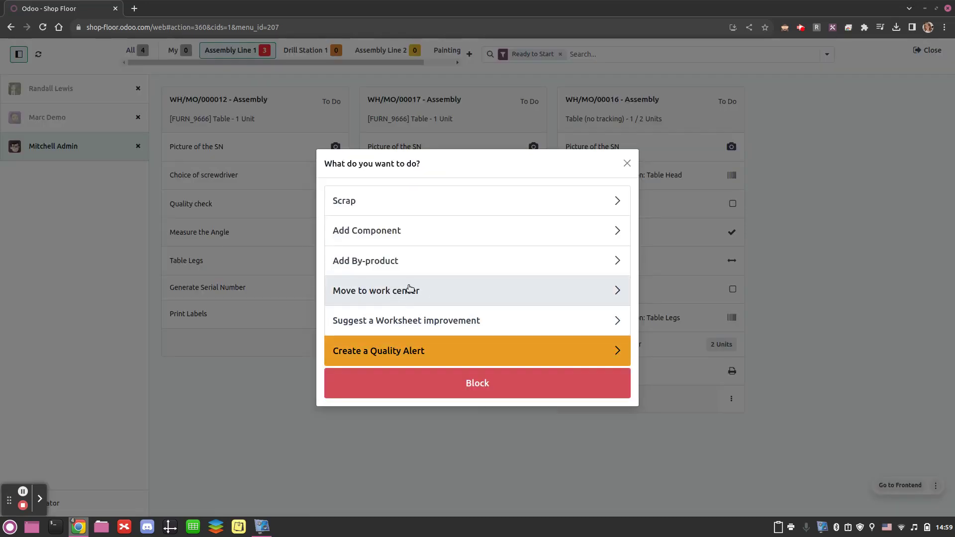
left_click(406, 289)
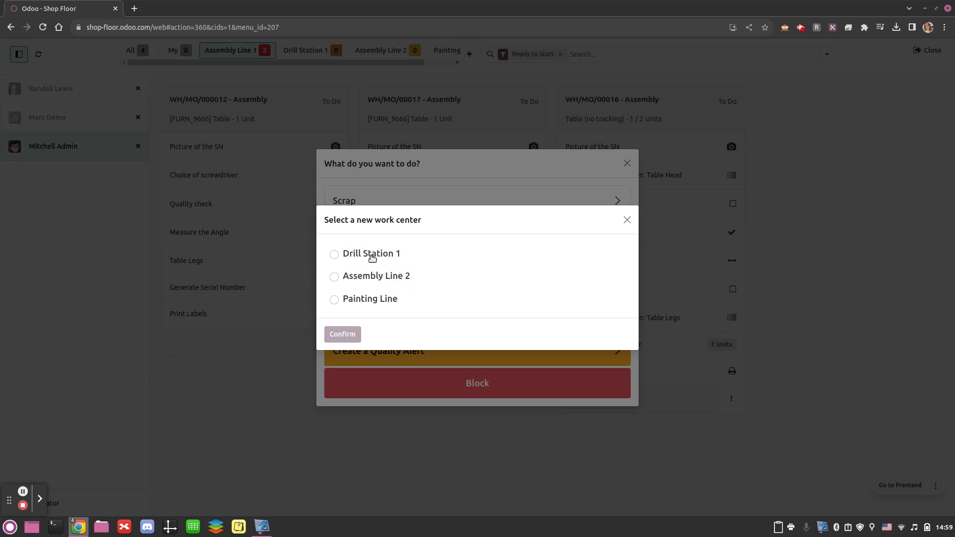
left_click(375, 275)
left_click(343, 334)
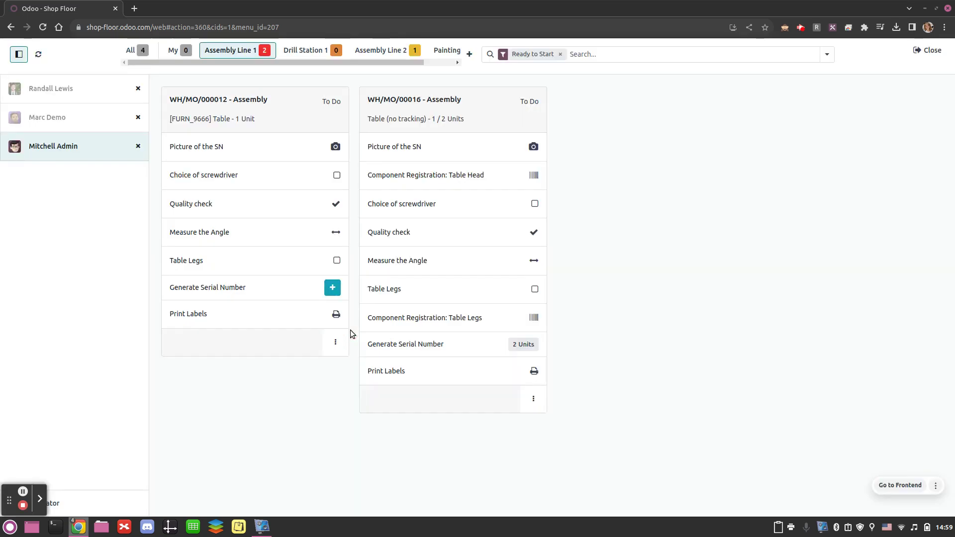
left_click(390, 57)
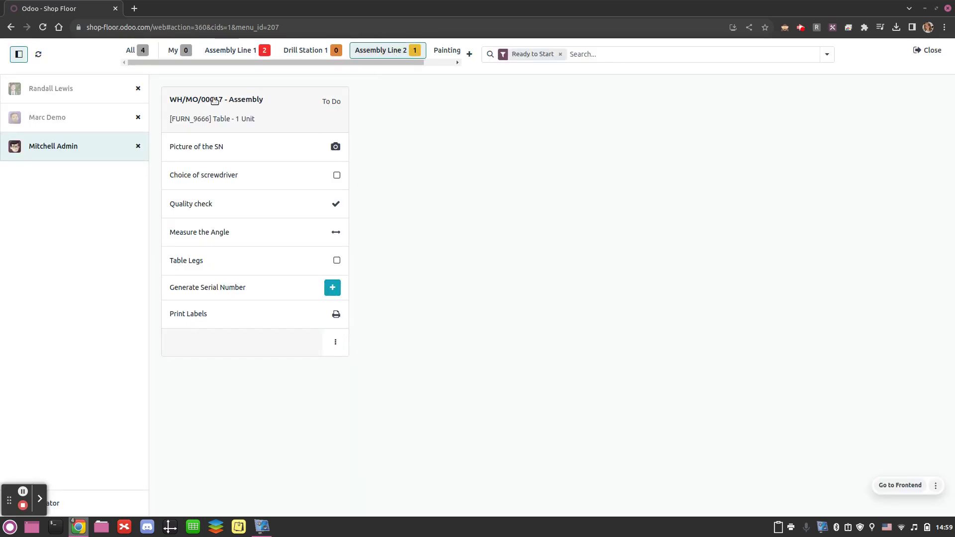
left_click(234, 51)
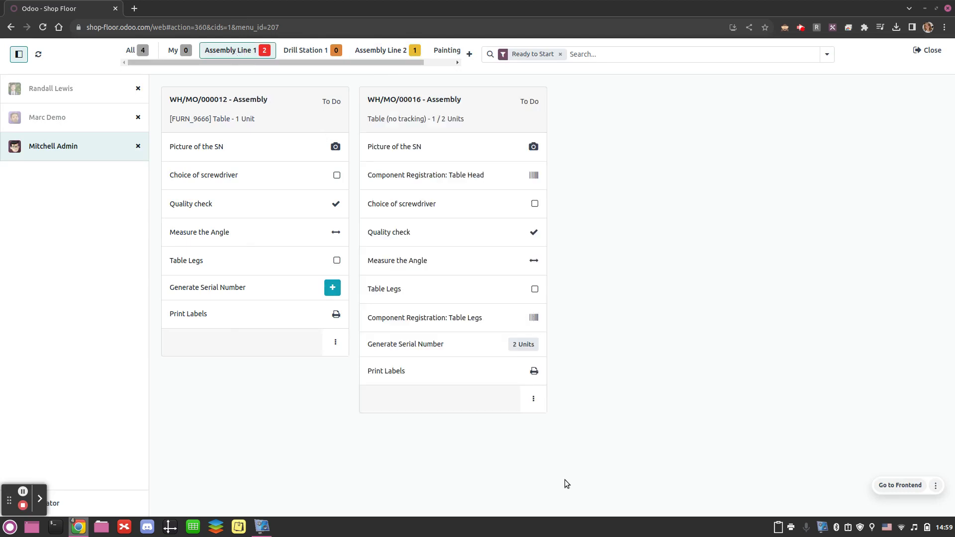